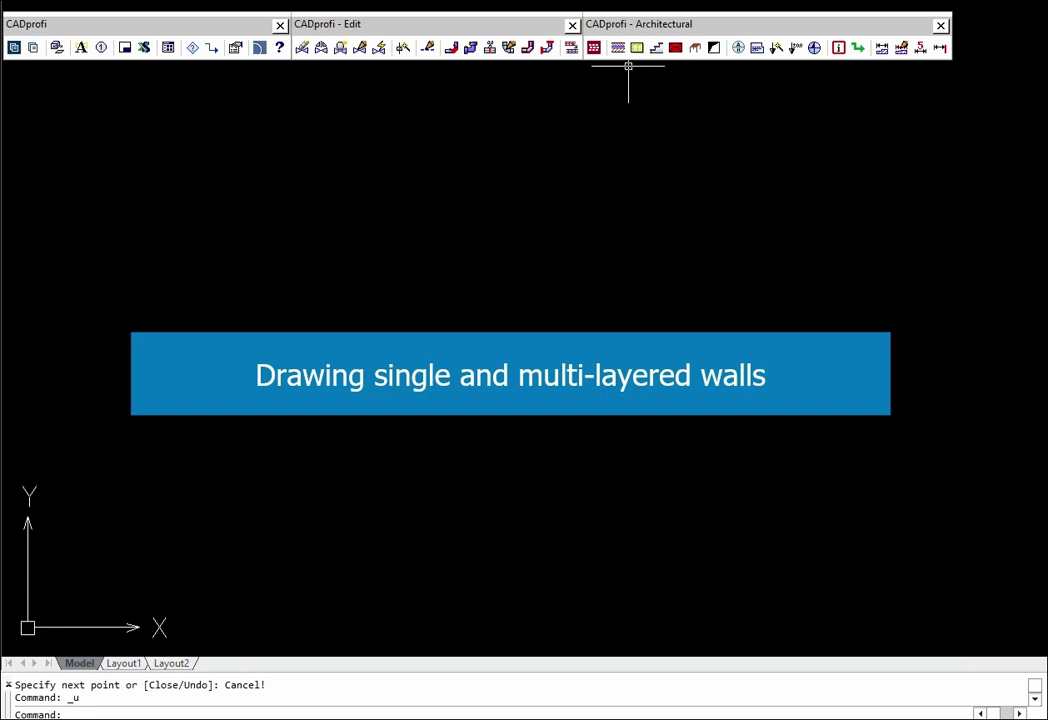
Start a two-layer wall at the lower left and draw the 1550 and 700 sides.
click(615, 50)
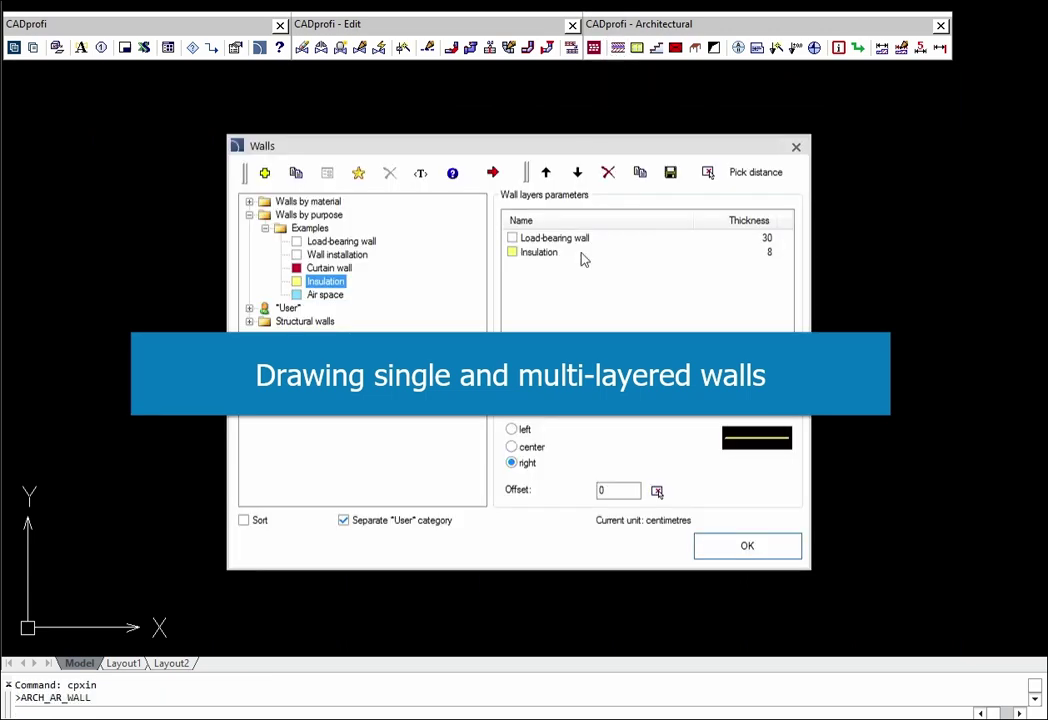
click(705, 547)
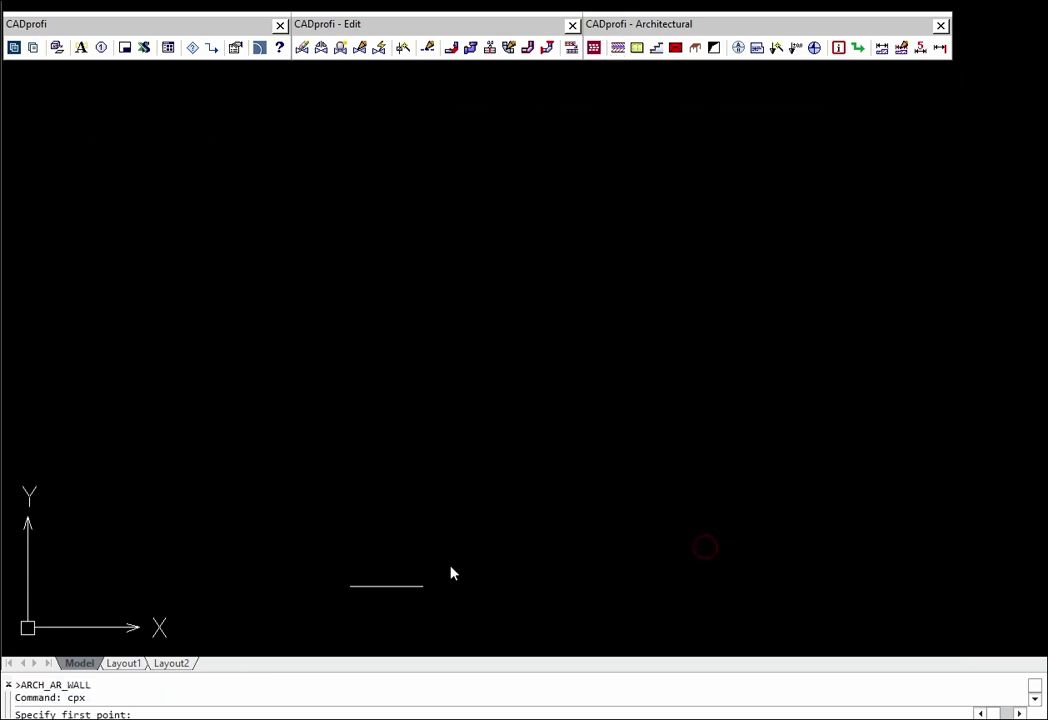
click(15, 647)
text(1550)
key(Return)
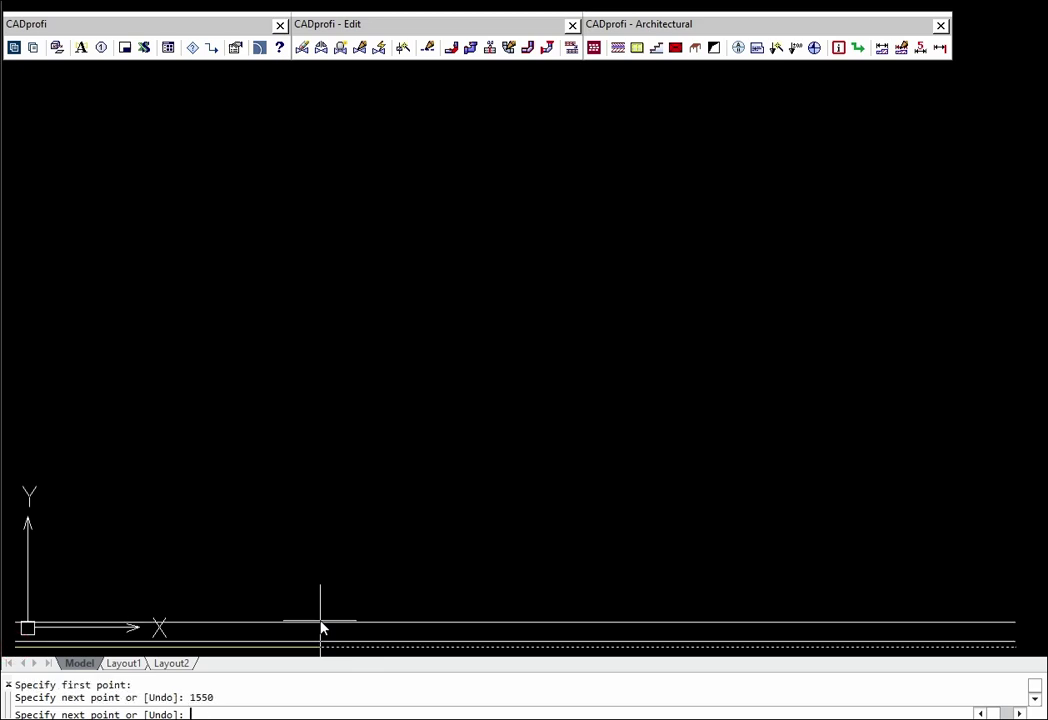
text(700)
key(Return)
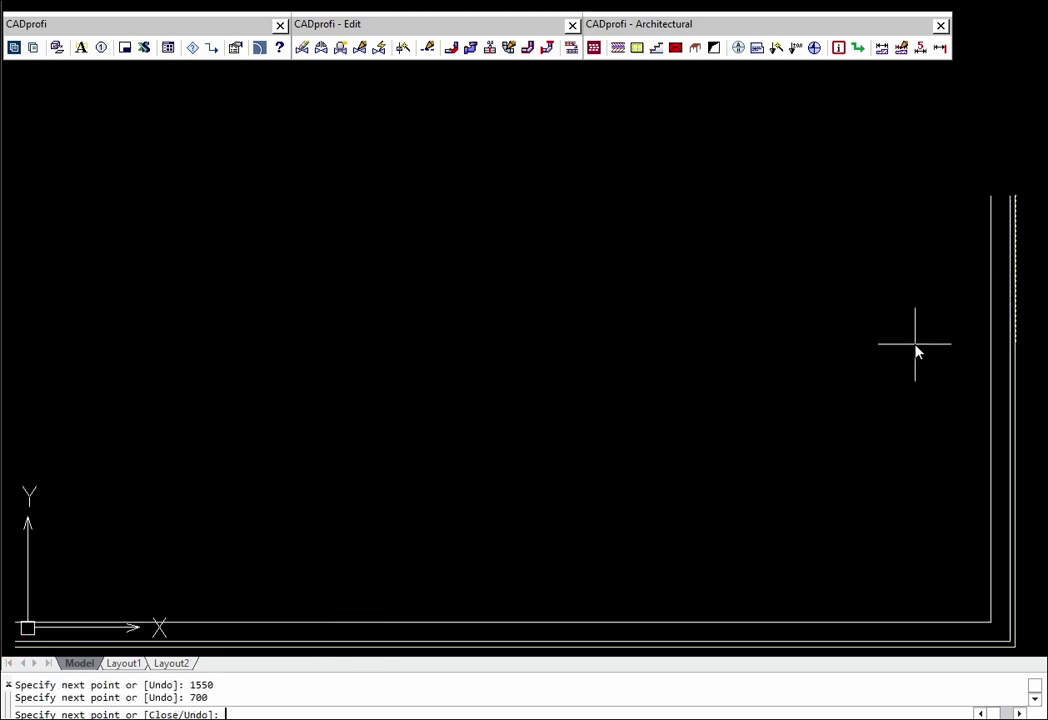
Continue the wall with 150, 200 and 1400 segments, then close the outline.
text(150)
key(Return)
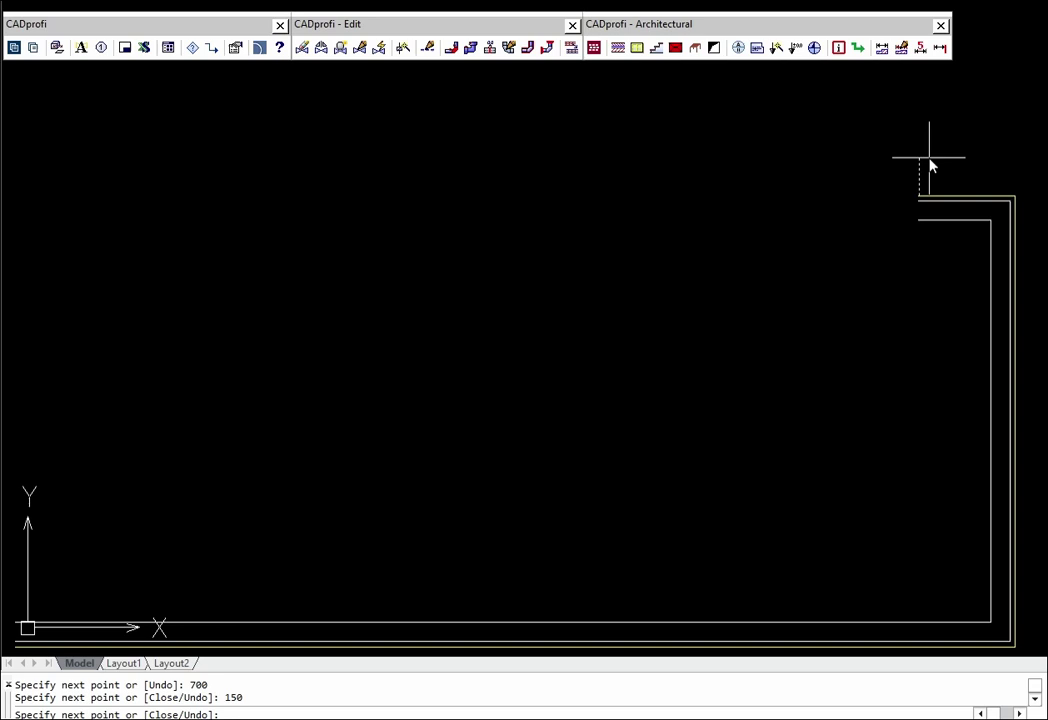
text(200)
key(Return)
text(1)
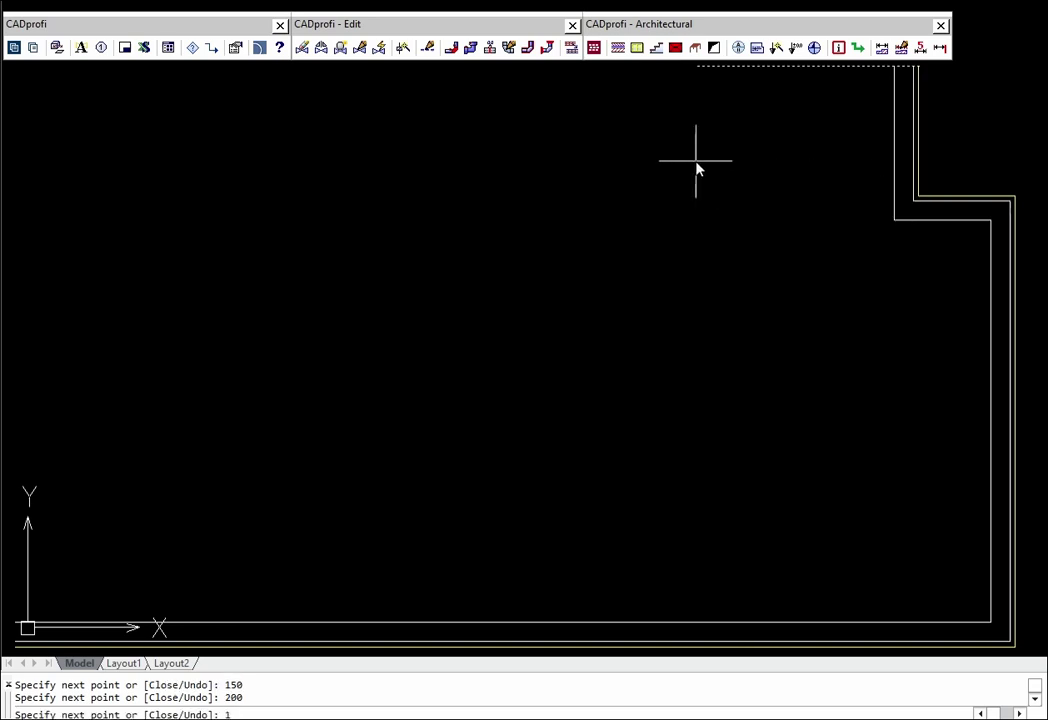
text(400)
key(Return)
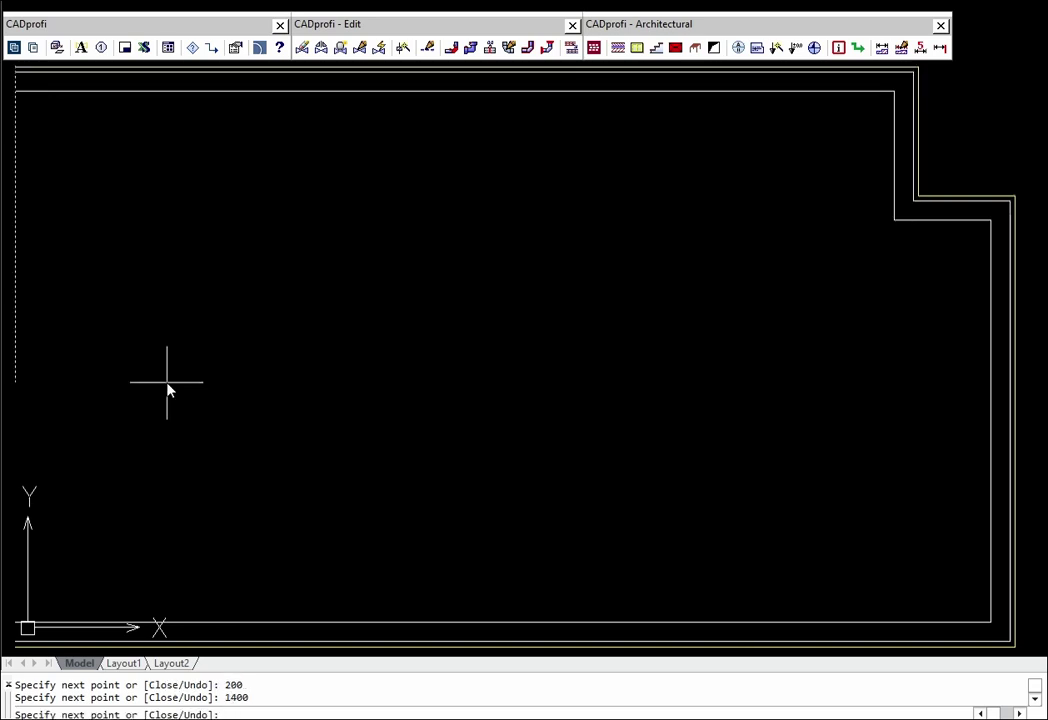
text(c)
key(Return)
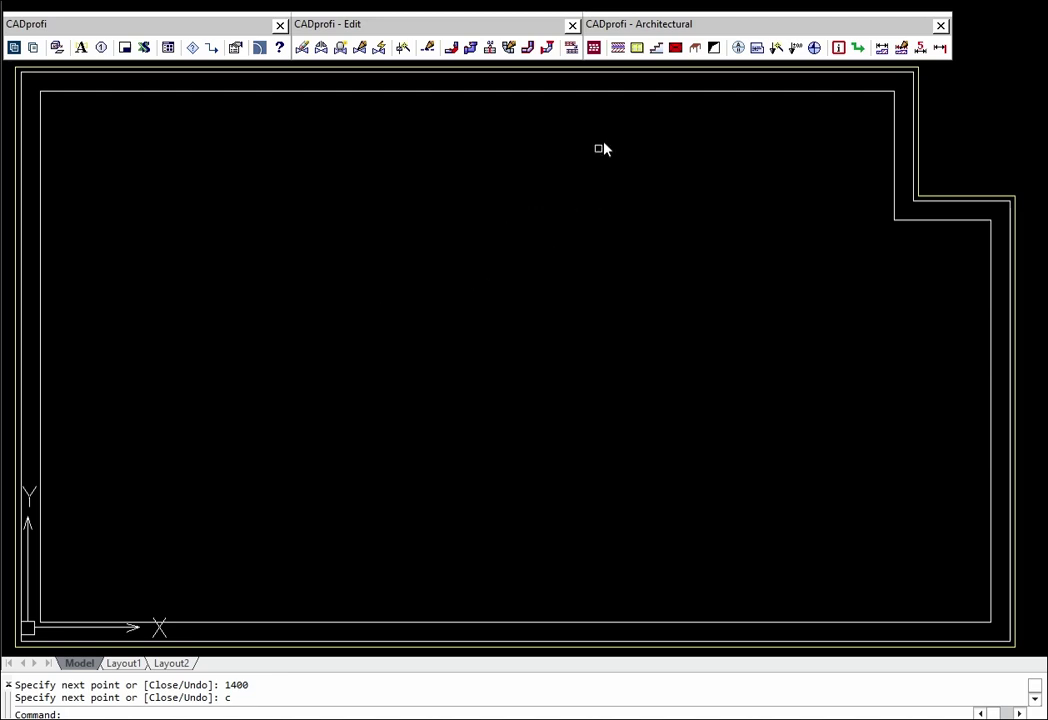
Remove the Insulation layer and draw a single-layer wall from the inner step down to the bottom wall.
click(618, 48)
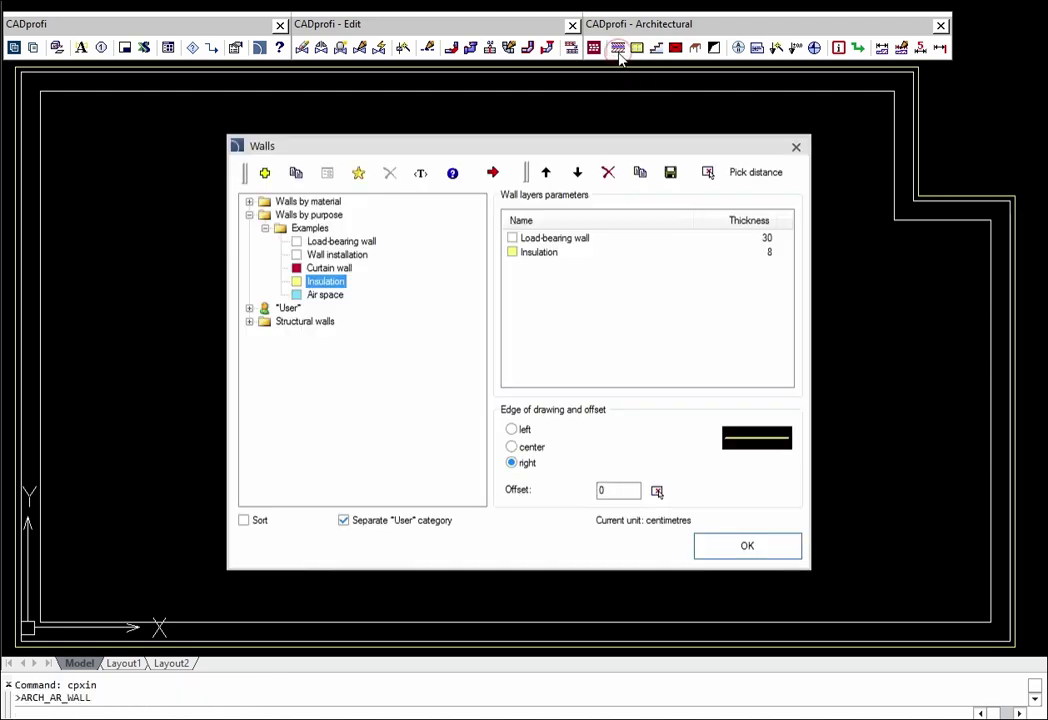
click(560, 252)
click(607, 172)
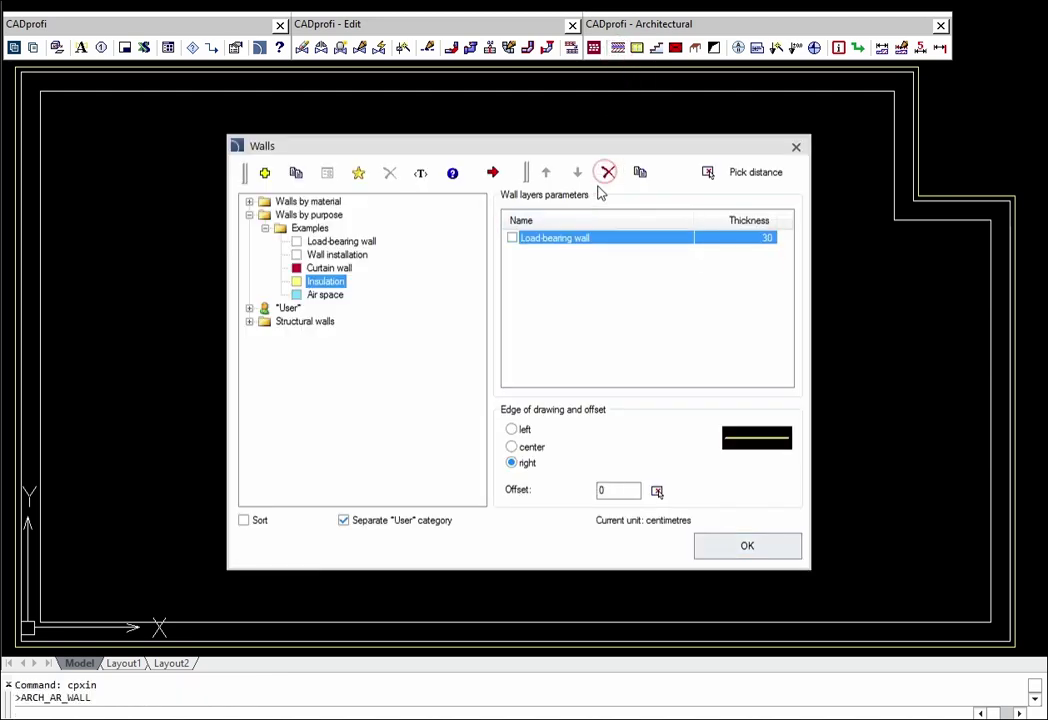
click(745, 547)
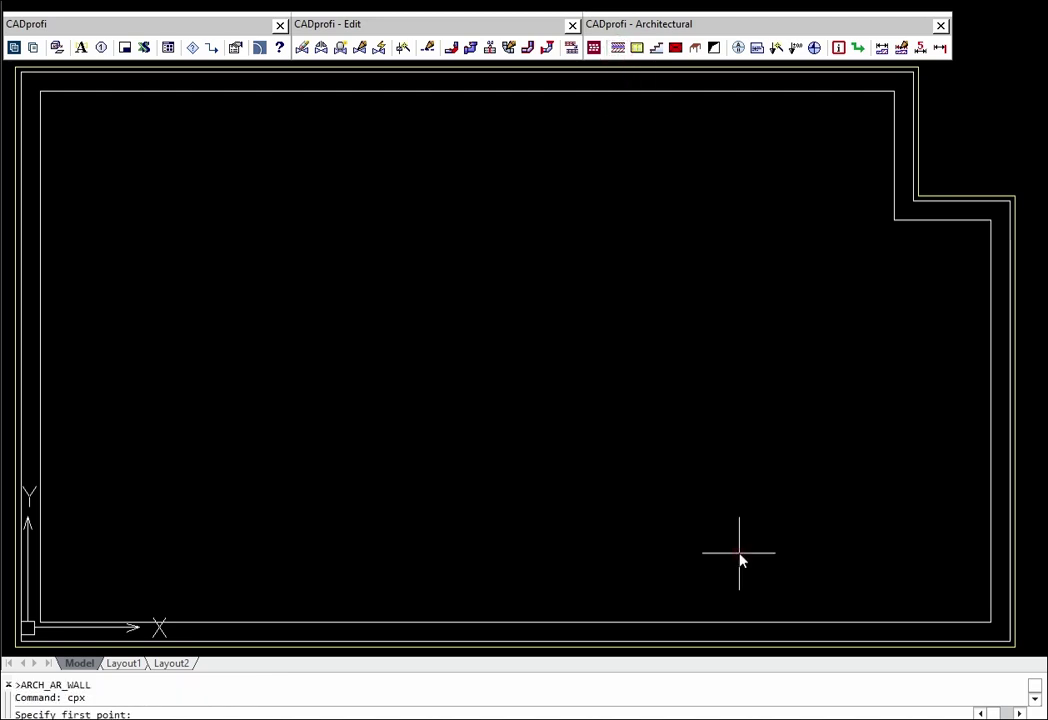
click(895, 219)
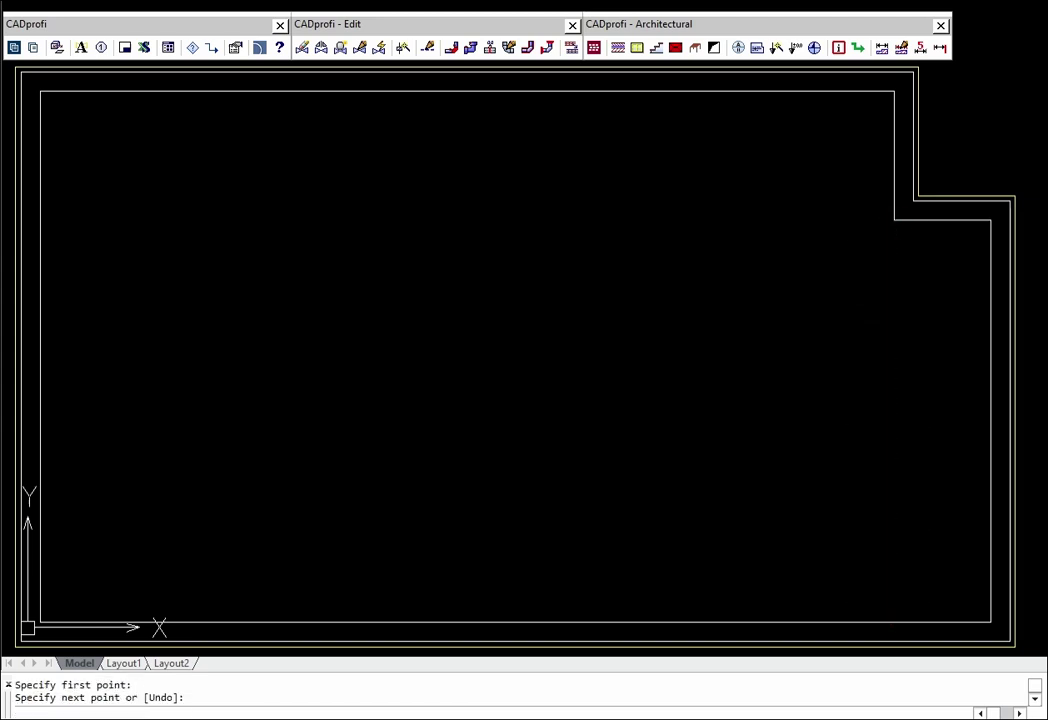
click(894, 622)
key(Escape)
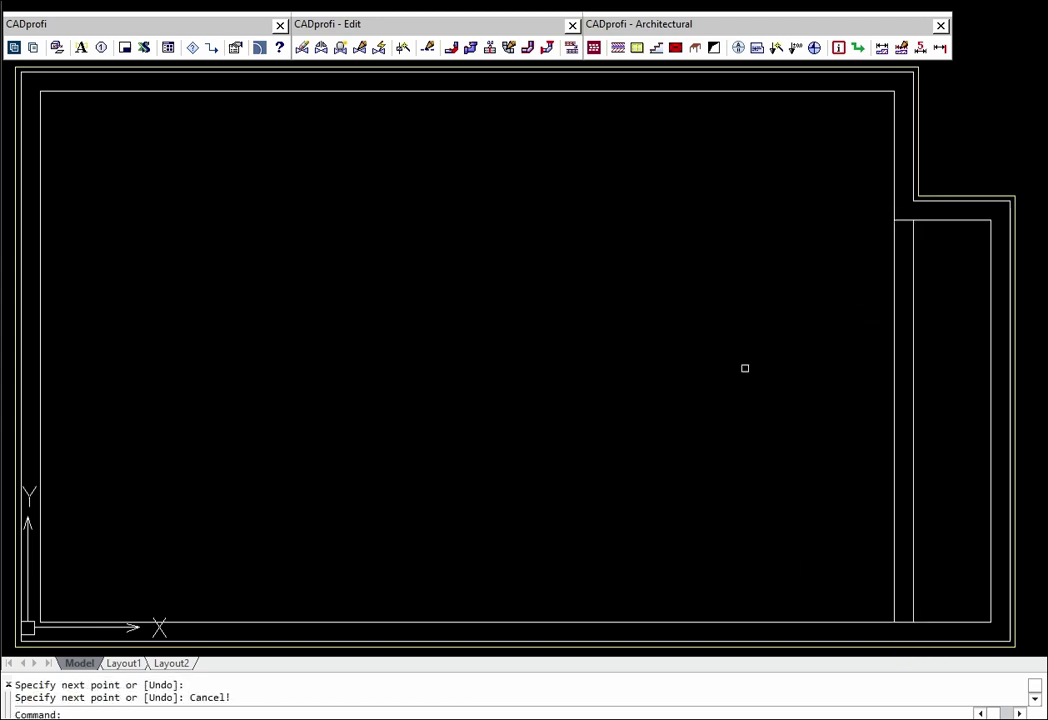
Draw a 24 cm centred partition from the top wall to the bottom wall.
click(616, 49)
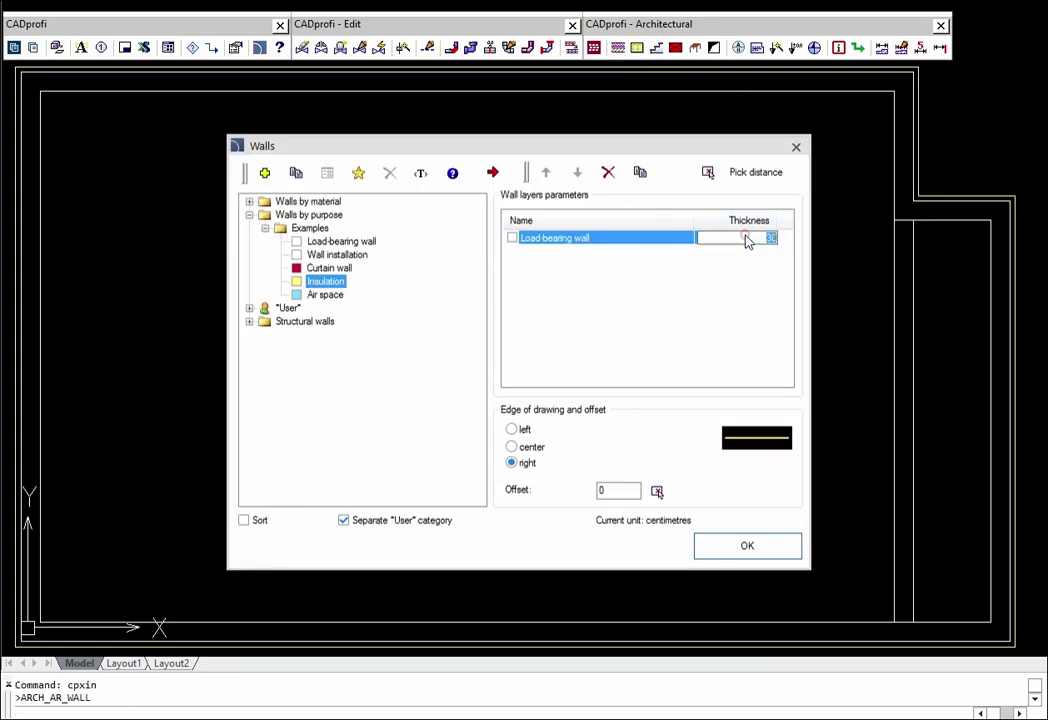
text(24)
key(Return)
click(512, 446)
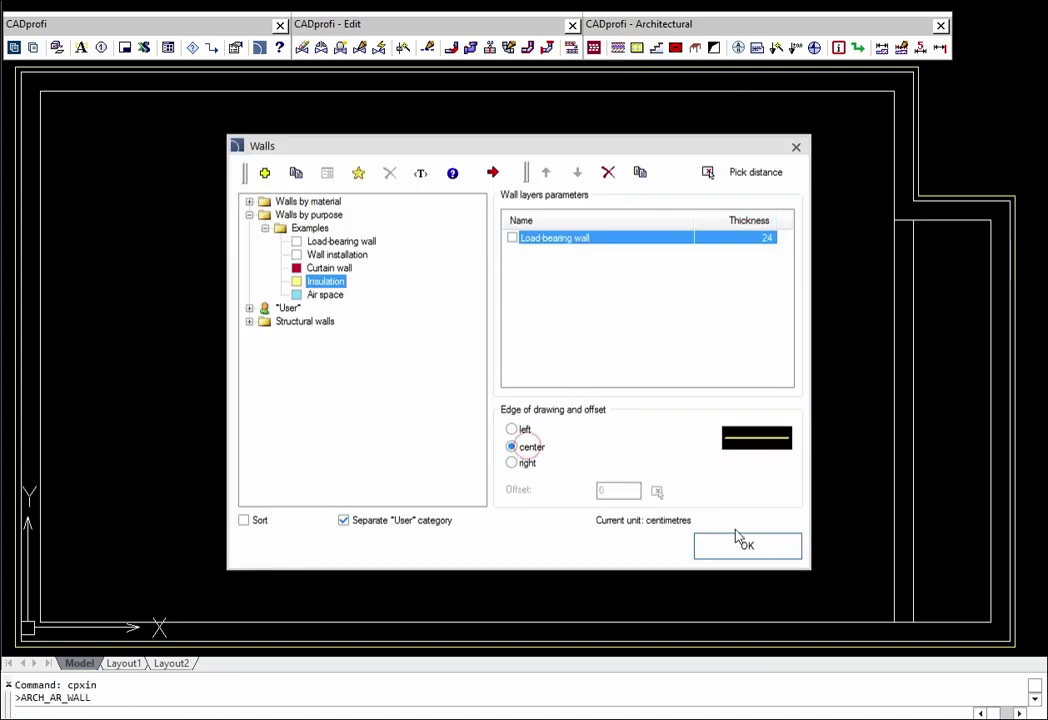
click(745, 544)
click(444, 93)
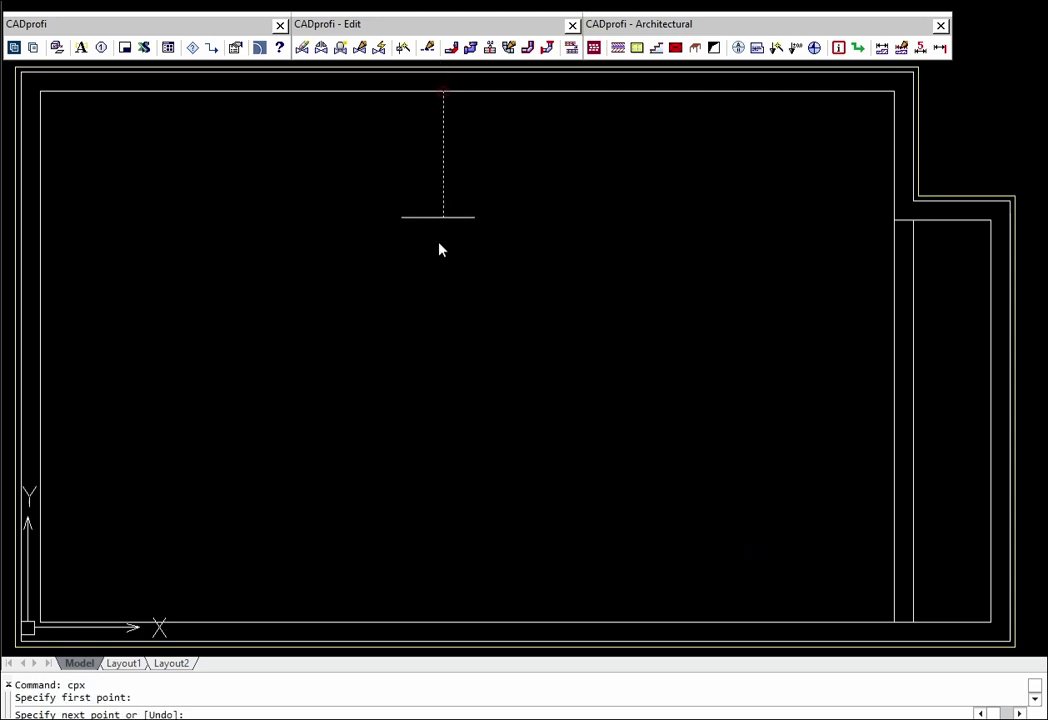
click(440, 625)
key(Escape)
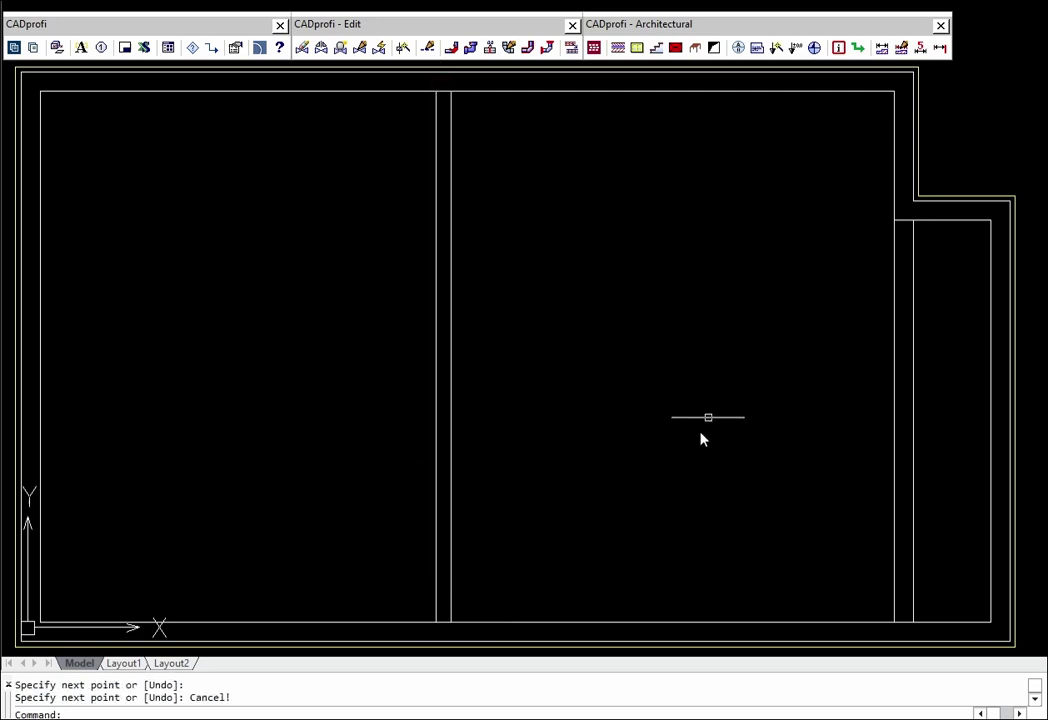
Draw an 11 cm right-aligned installation wall, offset 45, from the partition to the bottom-right corner.
click(617, 48)
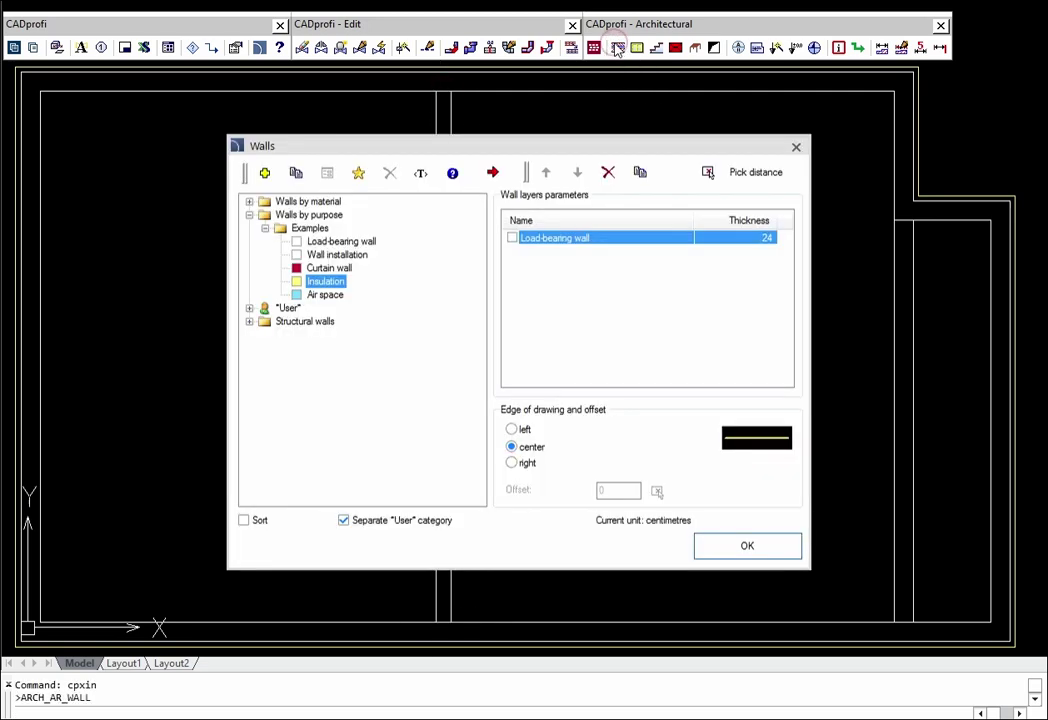
click(607, 173)
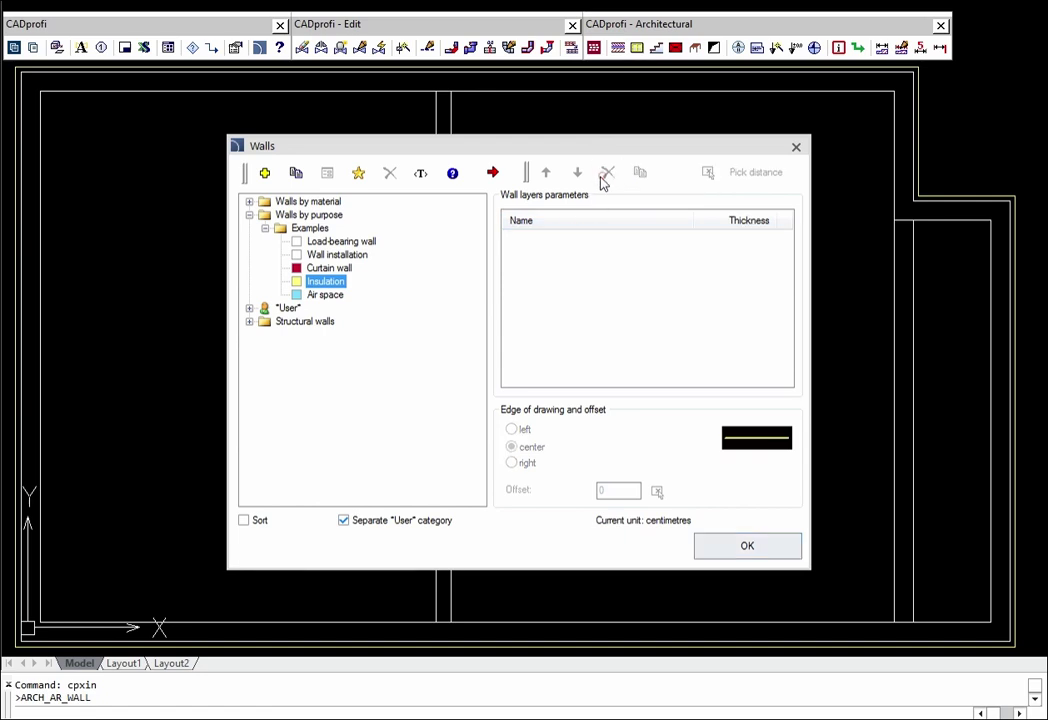
click(337, 255)
click(491, 173)
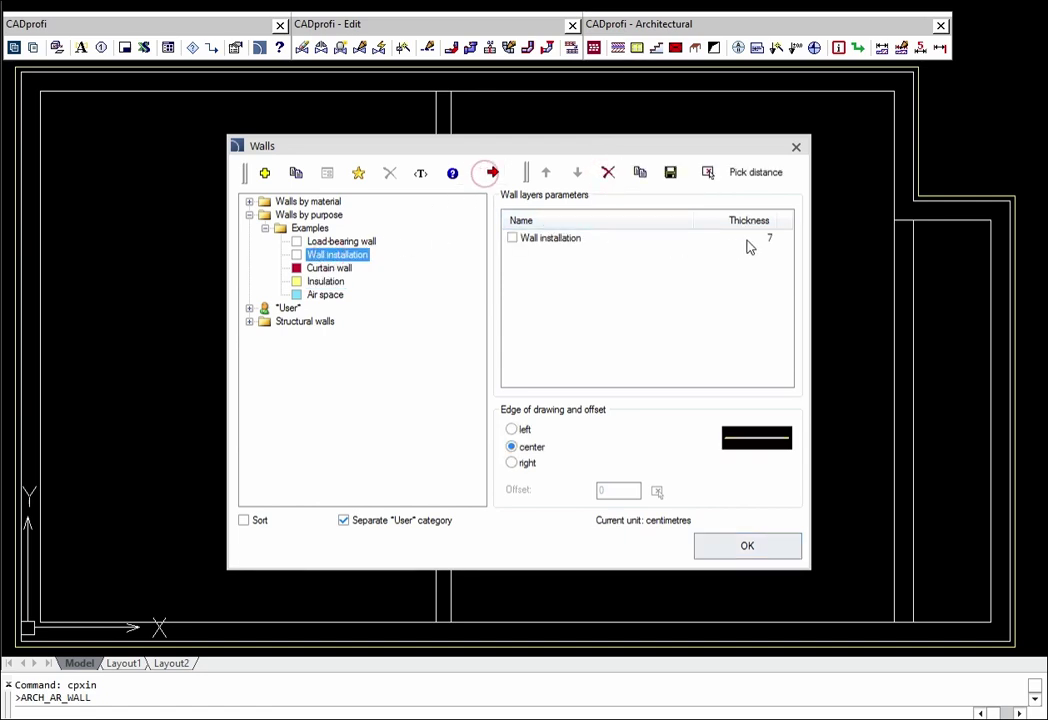
click(757, 238)
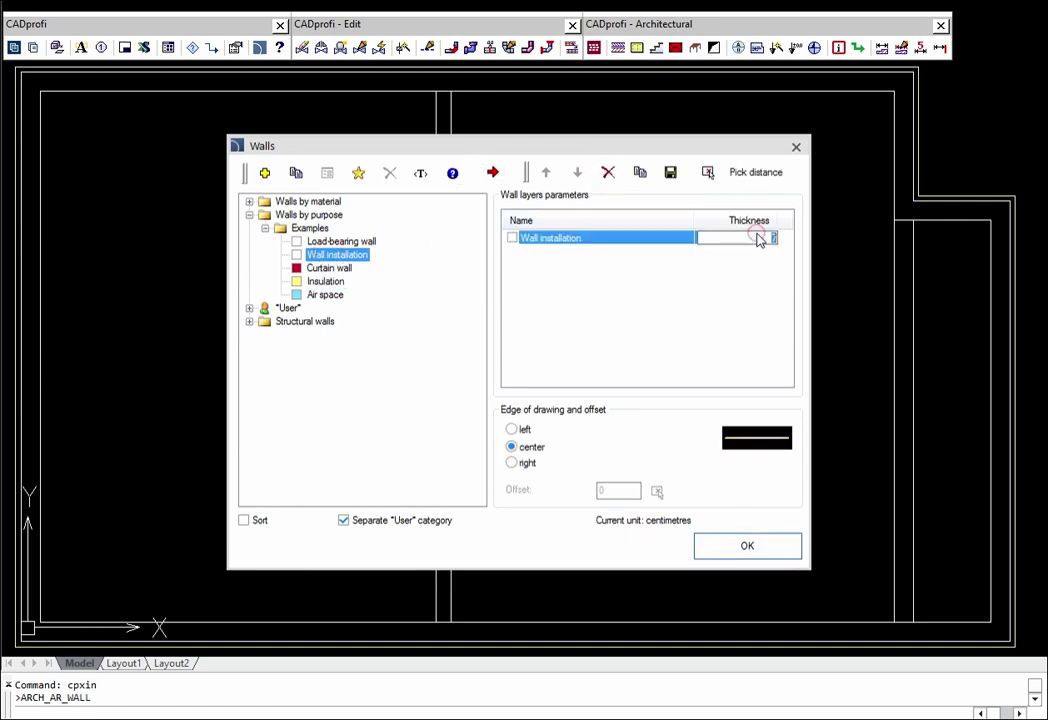
click(512, 463)
click(619, 491)
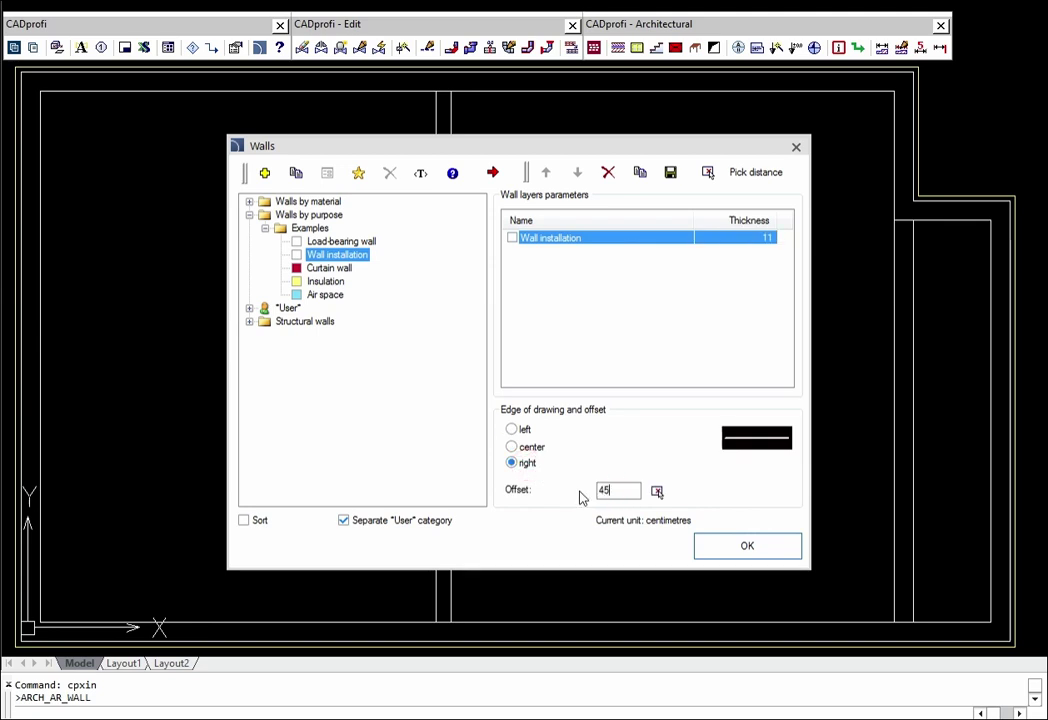
click(716, 545)
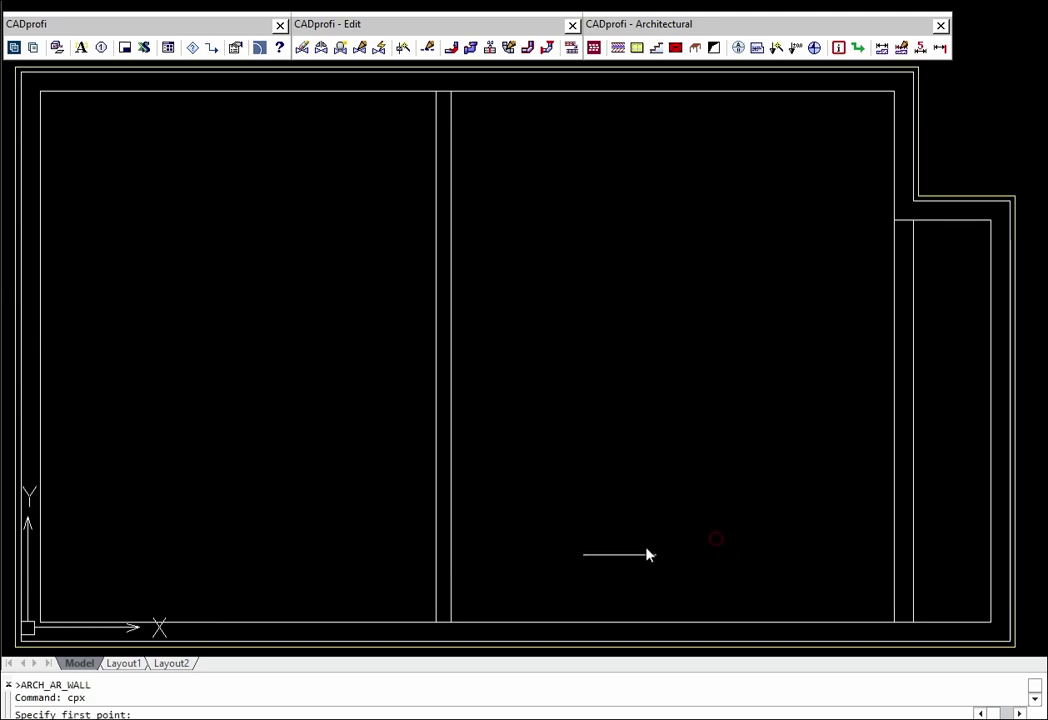
click(451, 621)
click(894, 621)
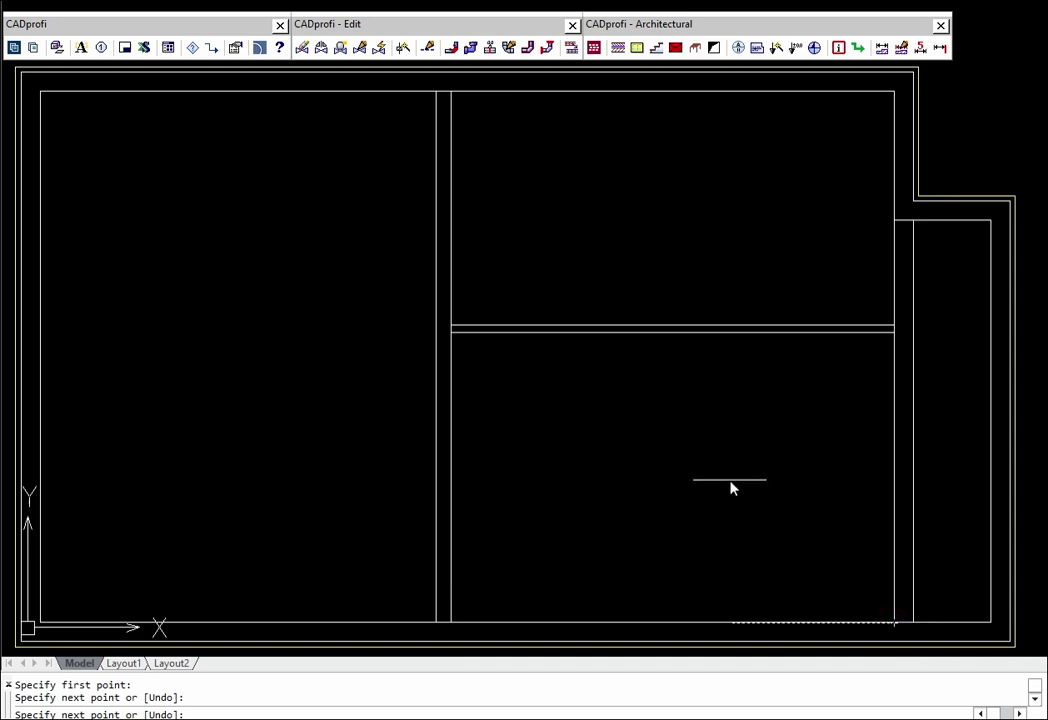
key(Escape)
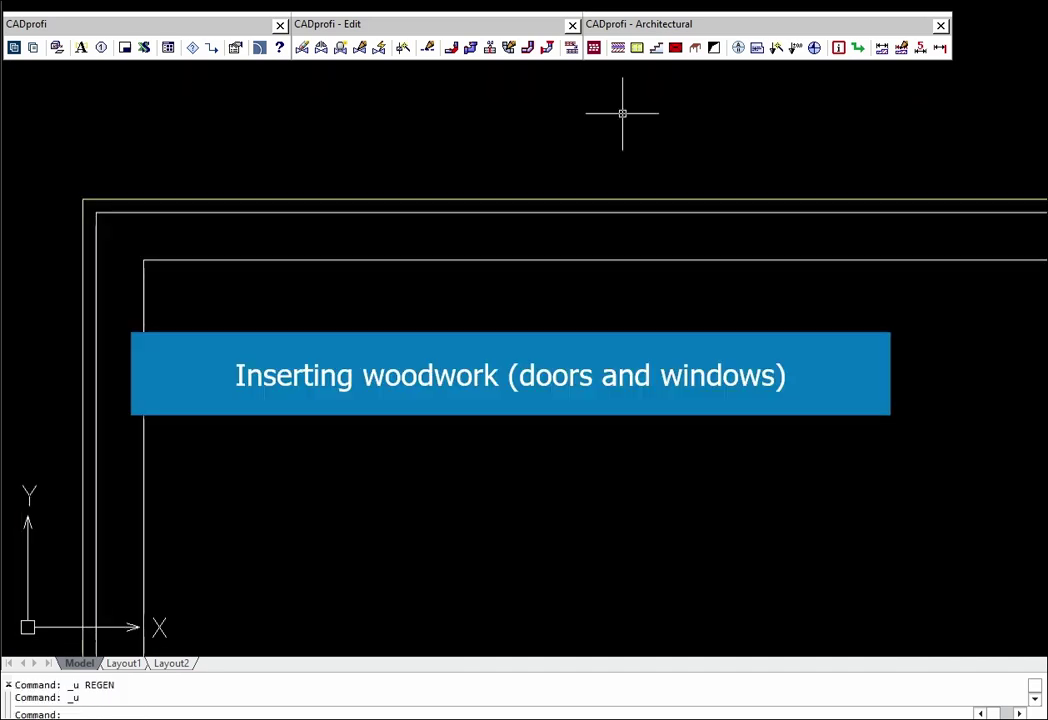
click(636, 48)
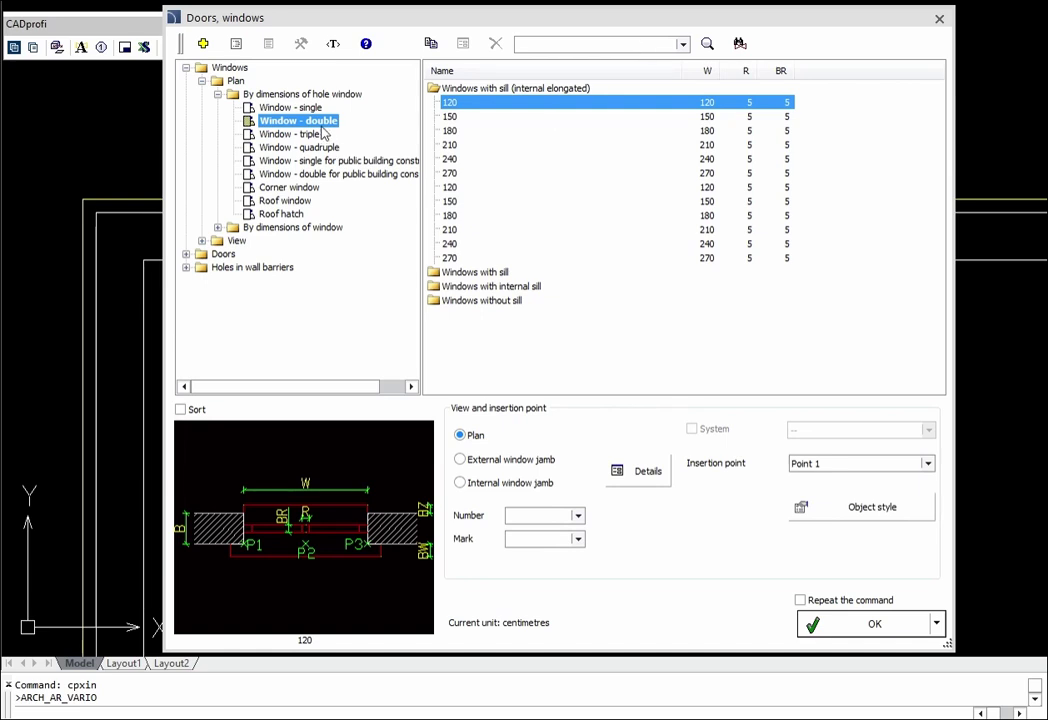
click(855, 624)
click(290, 262)
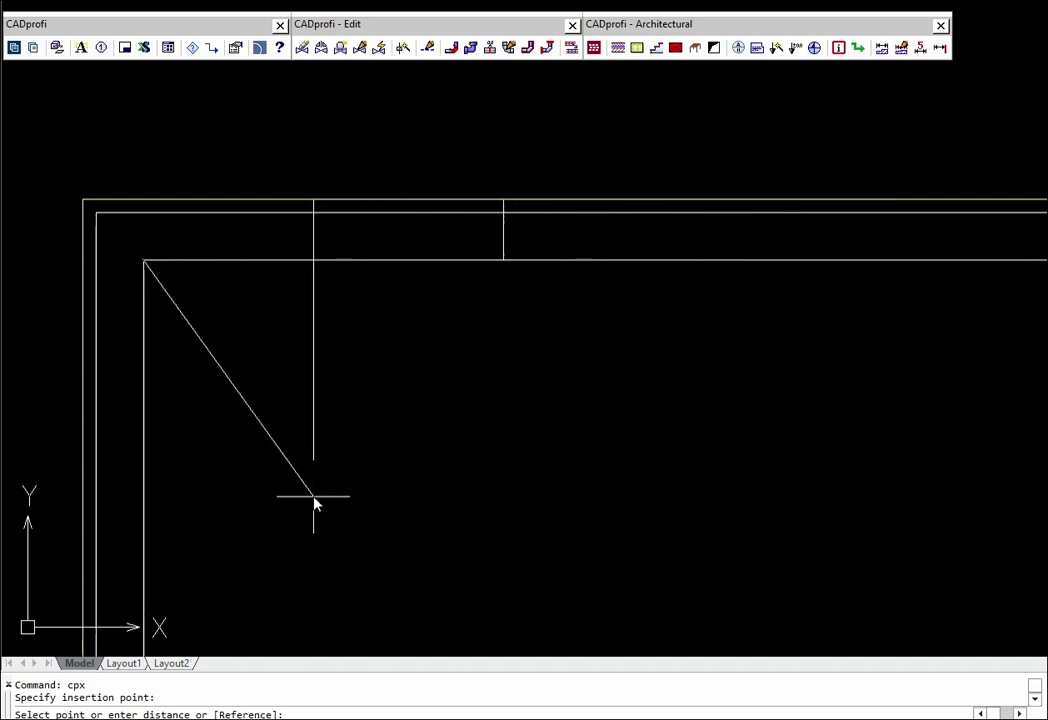
click(314, 497)
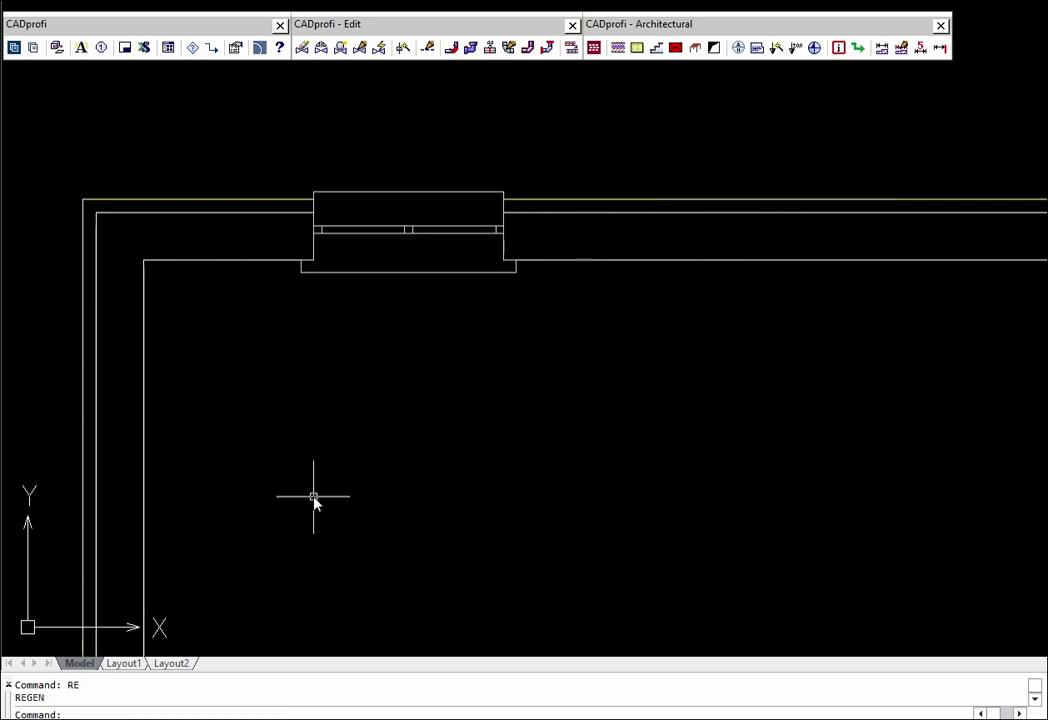
key(ctrl+z)
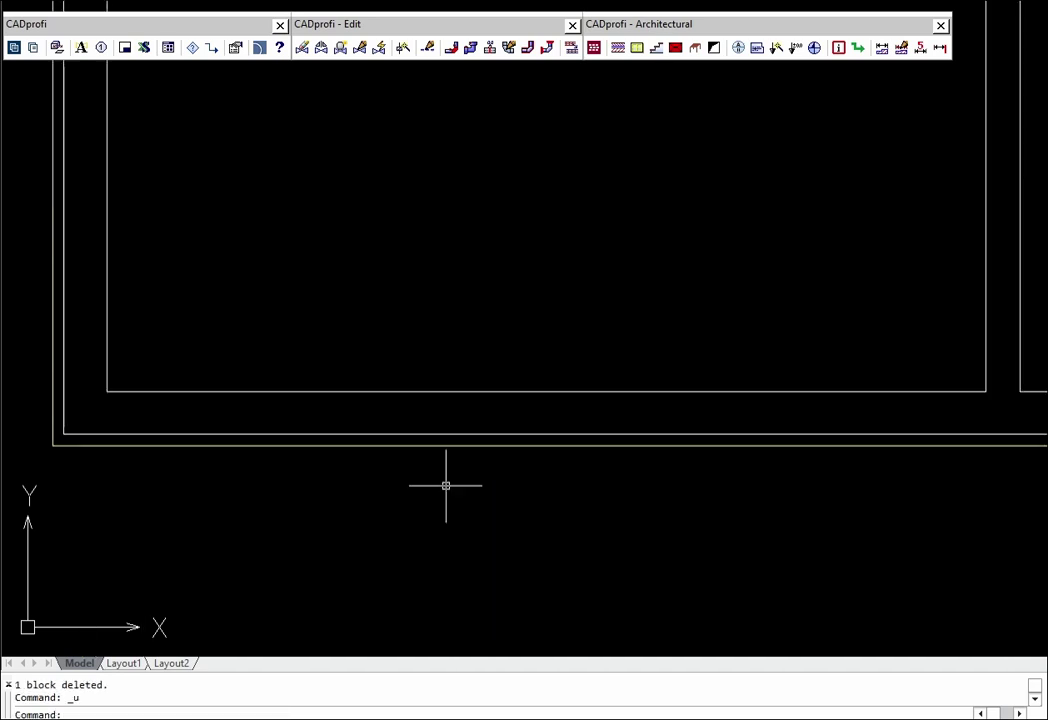
Place a 201.0 x 201 double interior door in the wall, leaves opening downward.
click(637, 48)
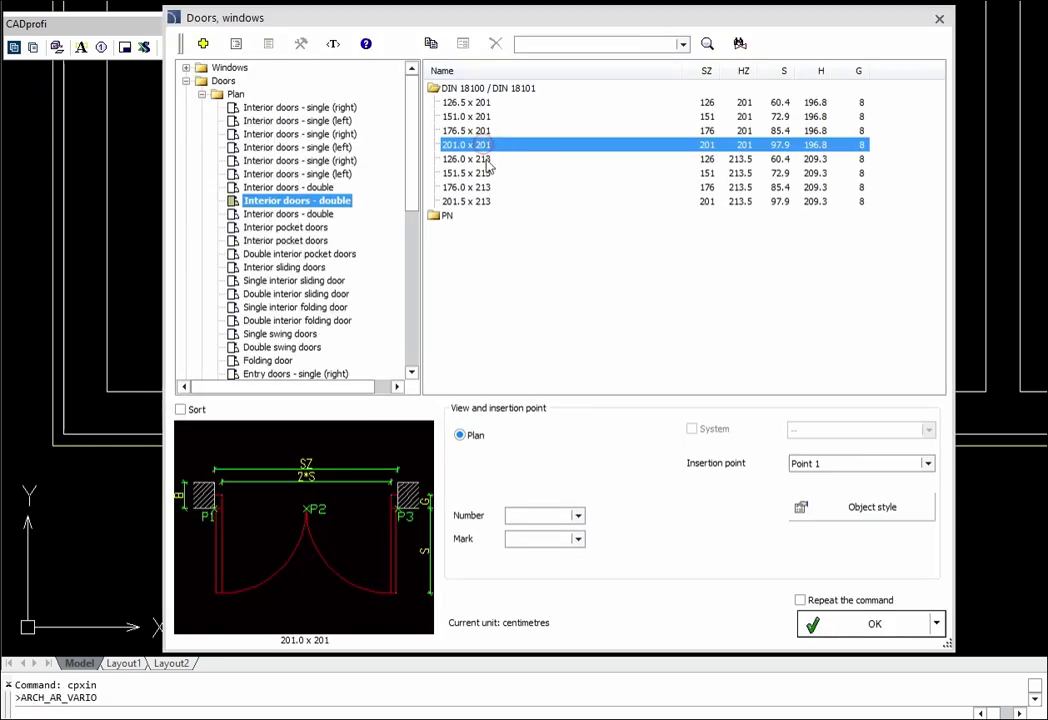
click(845, 628)
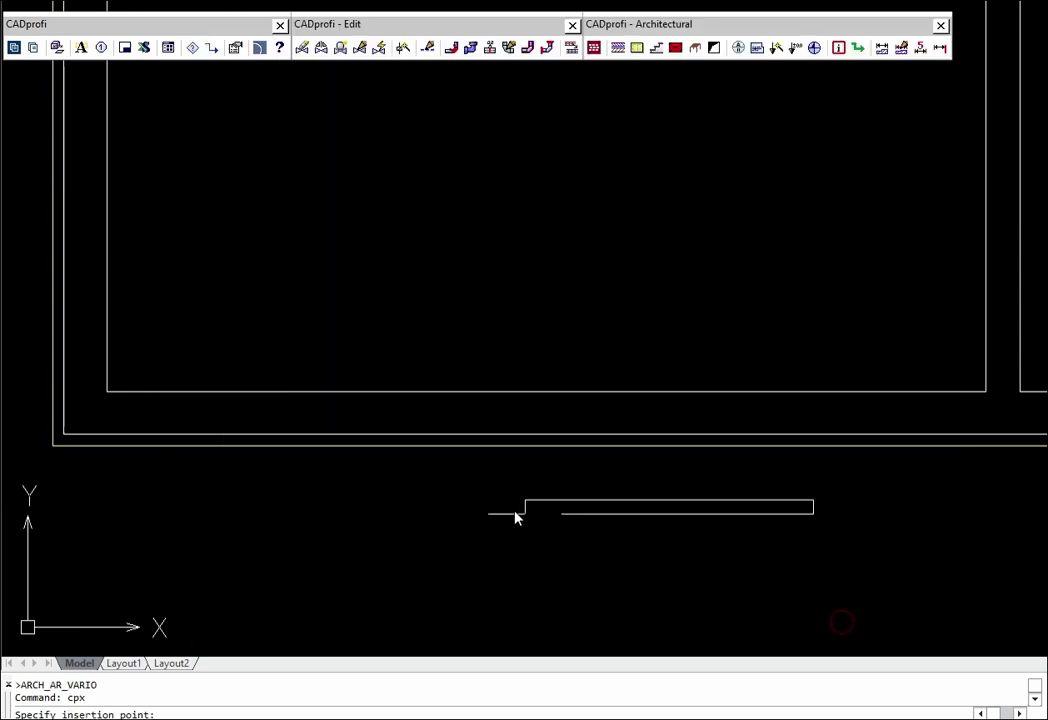
click(398, 448)
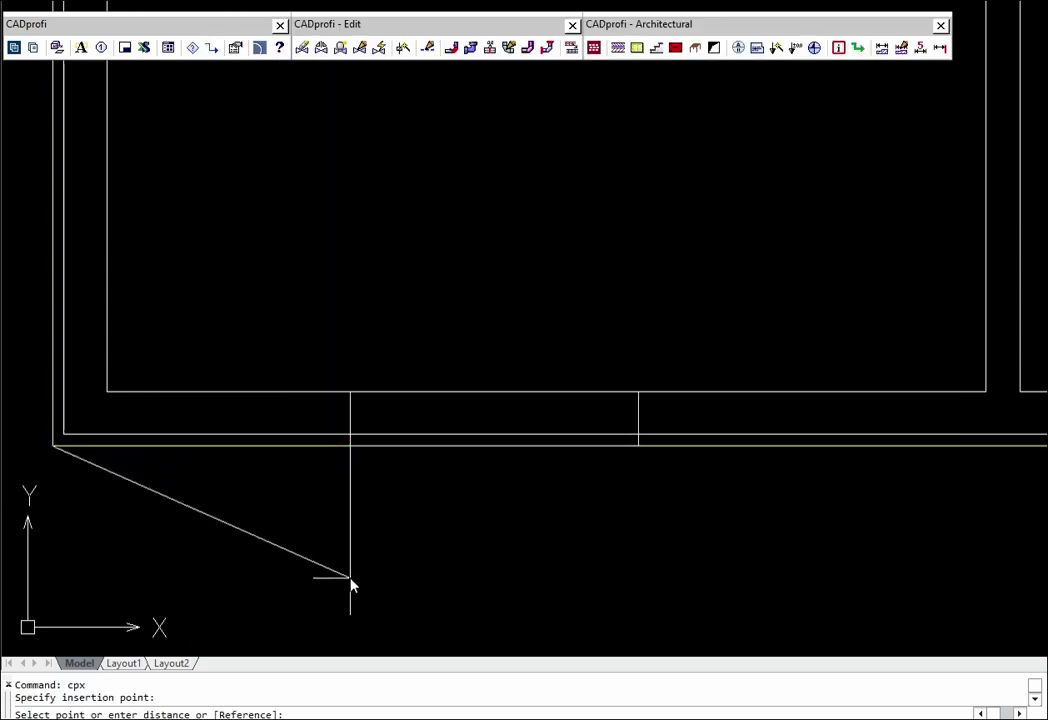
click(405, 624)
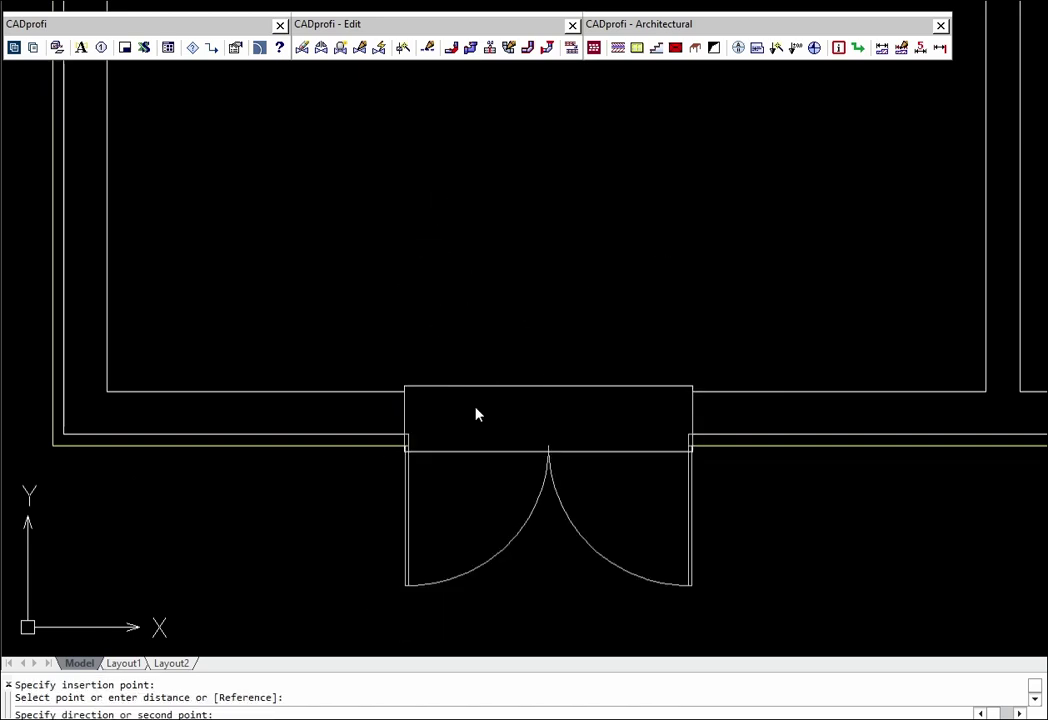
click(491, 612)
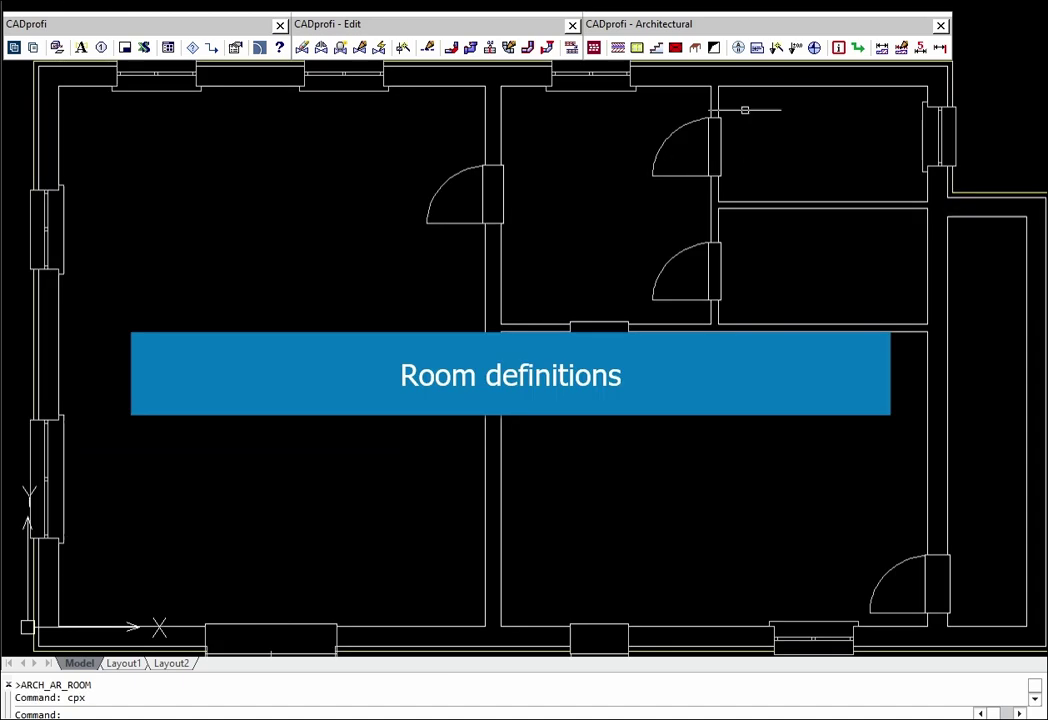
Tag the top-right room as Kitchen and the room below it as Toilet.
click(757, 50)
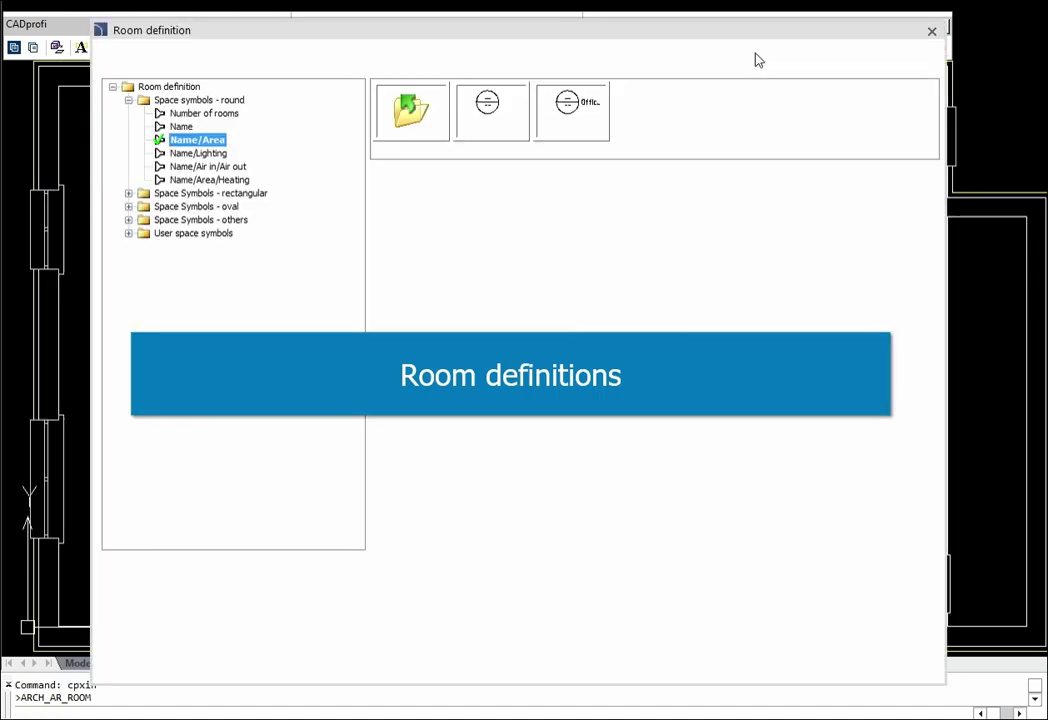
click(860, 662)
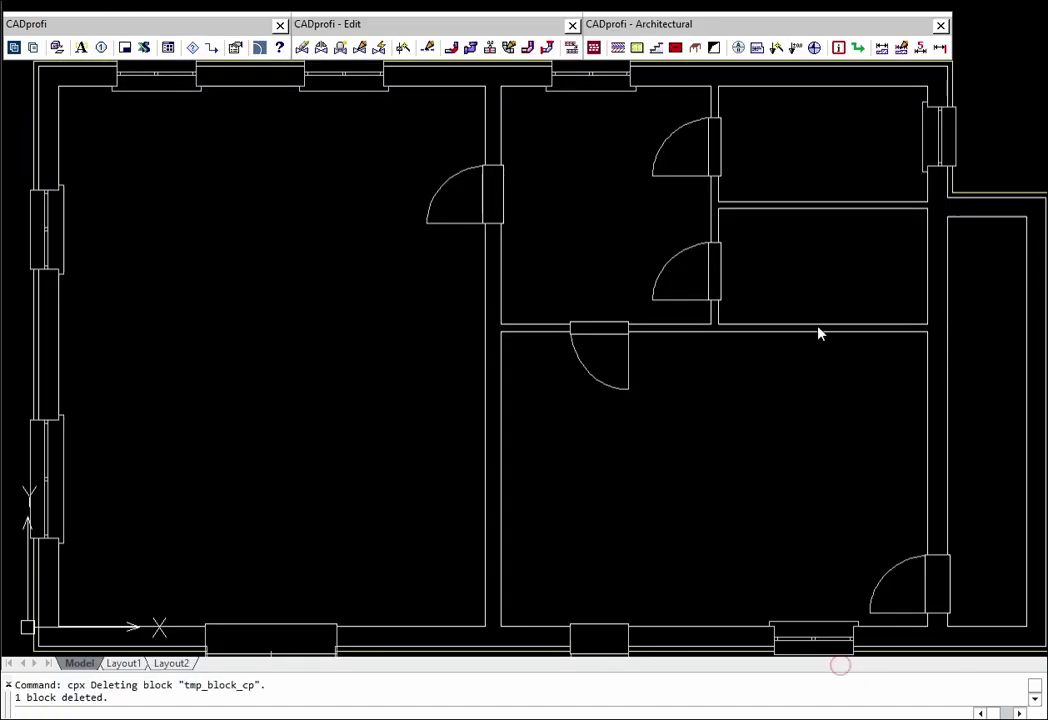
click(820, 153)
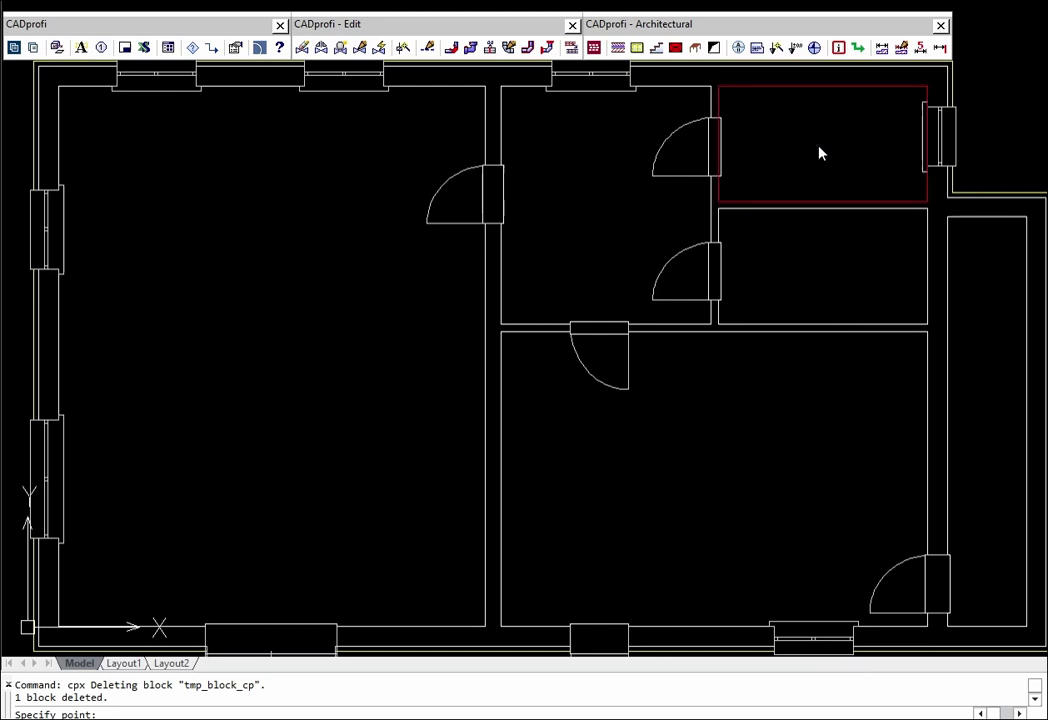
click(757, 48)
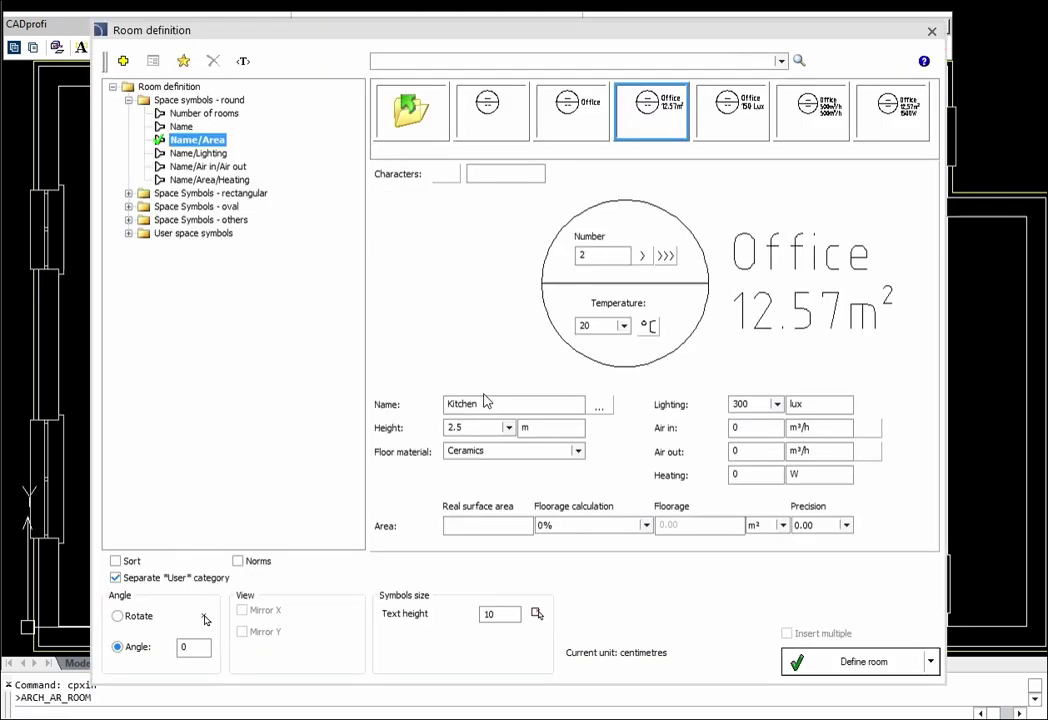
drag(485, 400, 415, 402)
text(Toilet)
click(845, 662)
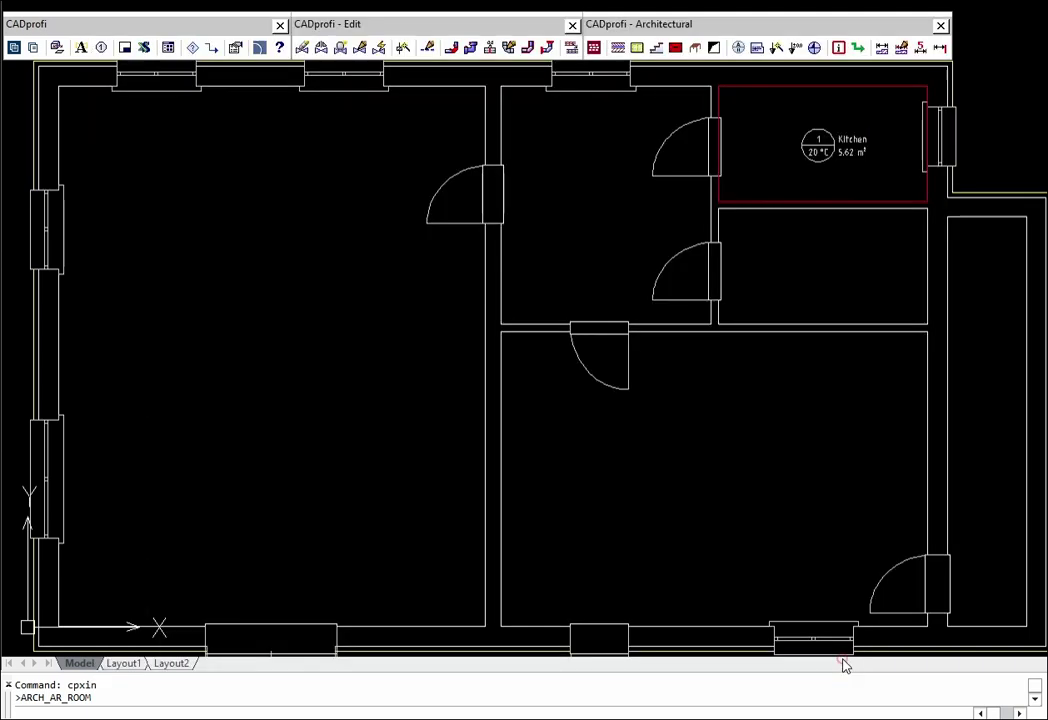
click(818, 274)
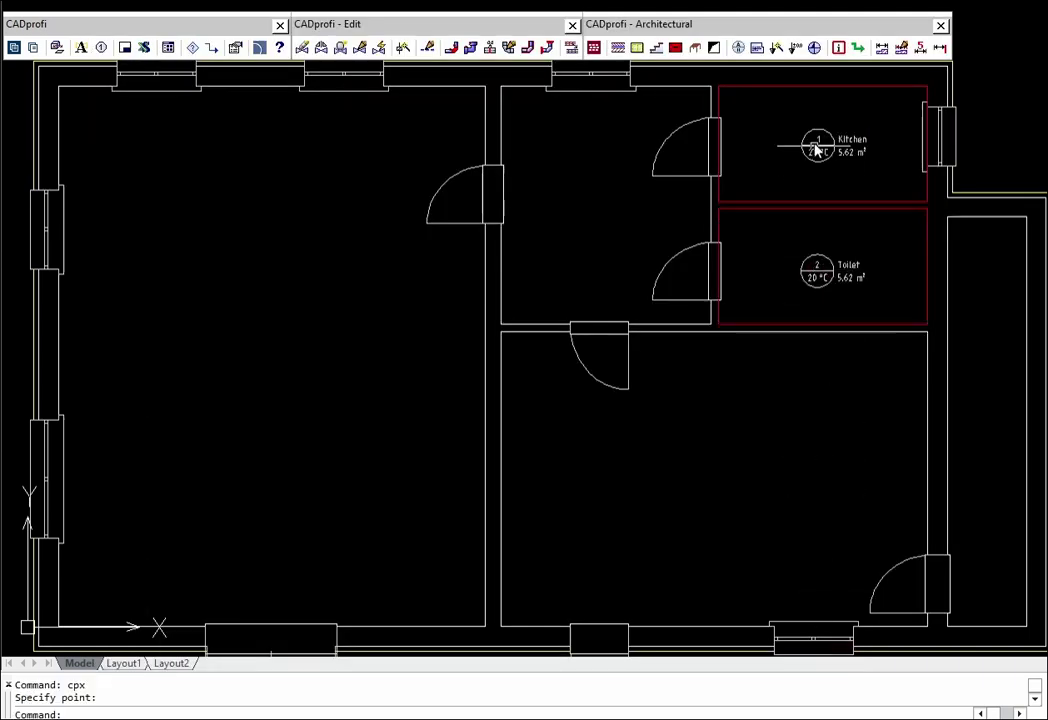
Label the hall as Hol using the standard room names list.
click(760, 50)
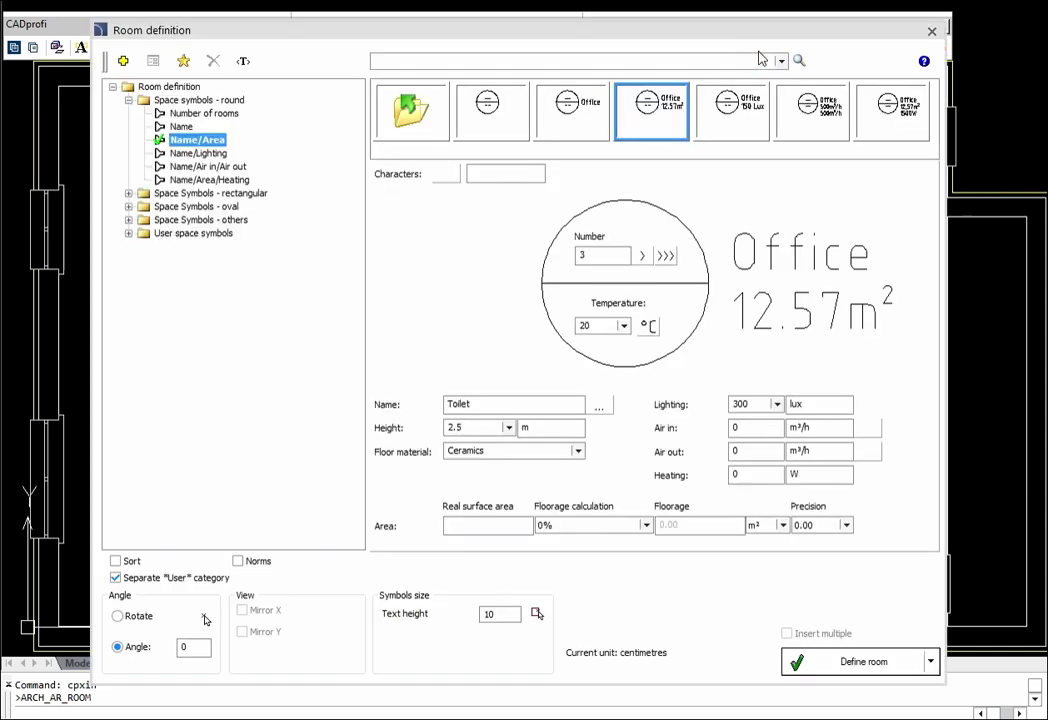
click(599, 407)
click(407, 323)
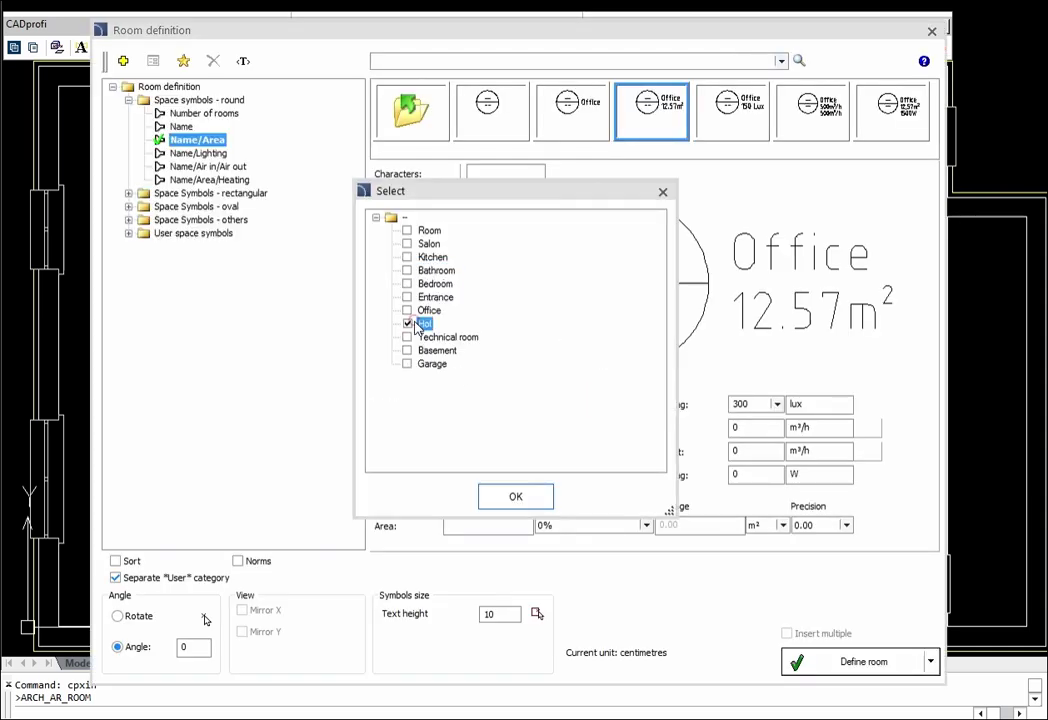
click(515, 499)
click(800, 662)
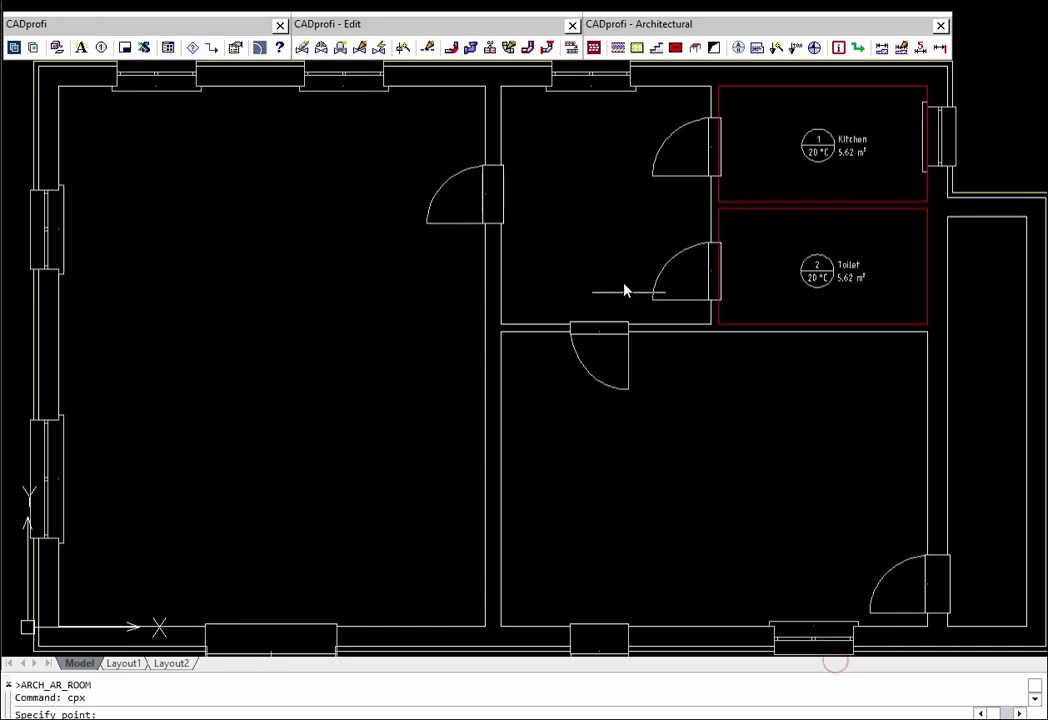
click(595, 204)
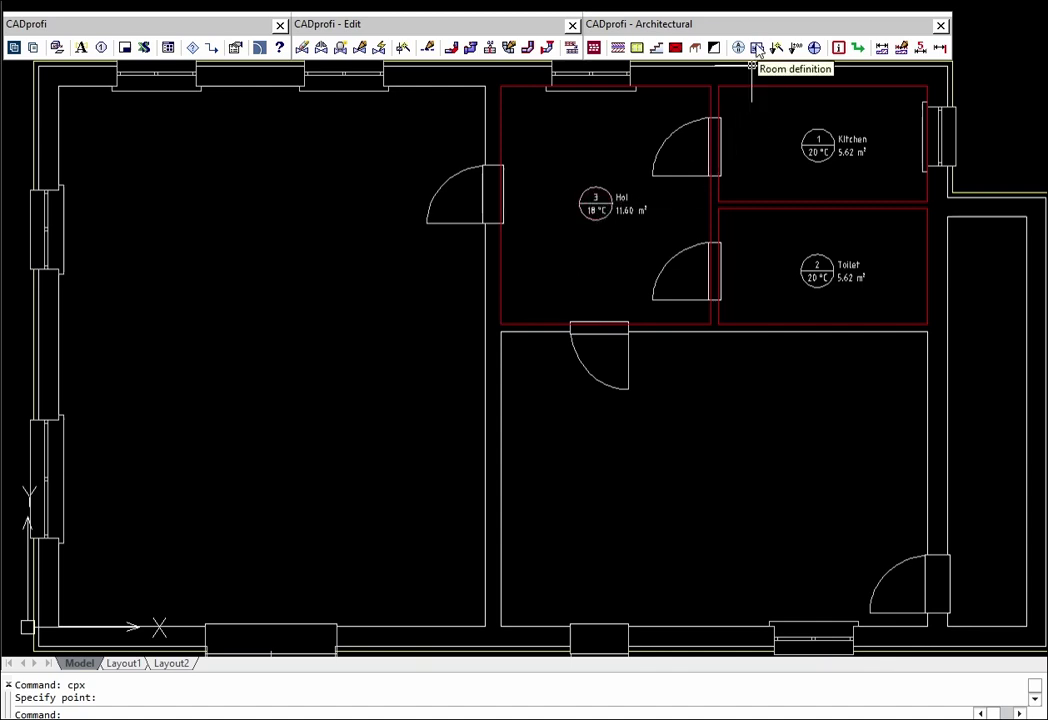
Label the large lower room as Office.
click(757, 48)
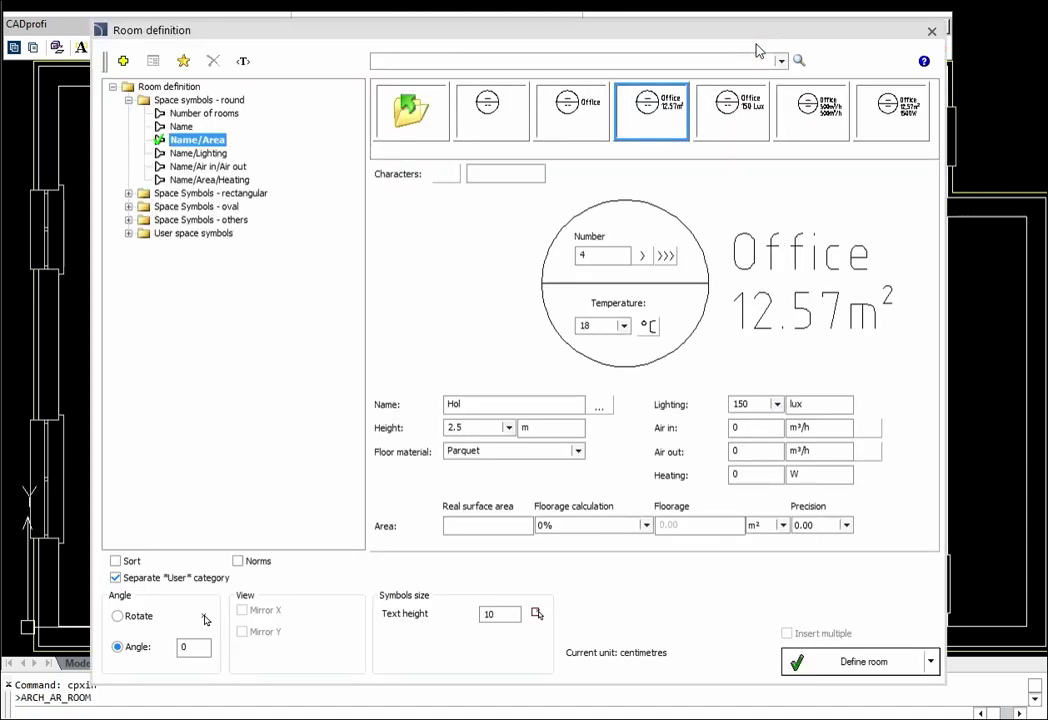
click(601, 407)
click(429, 311)
click(514, 496)
click(796, 660)
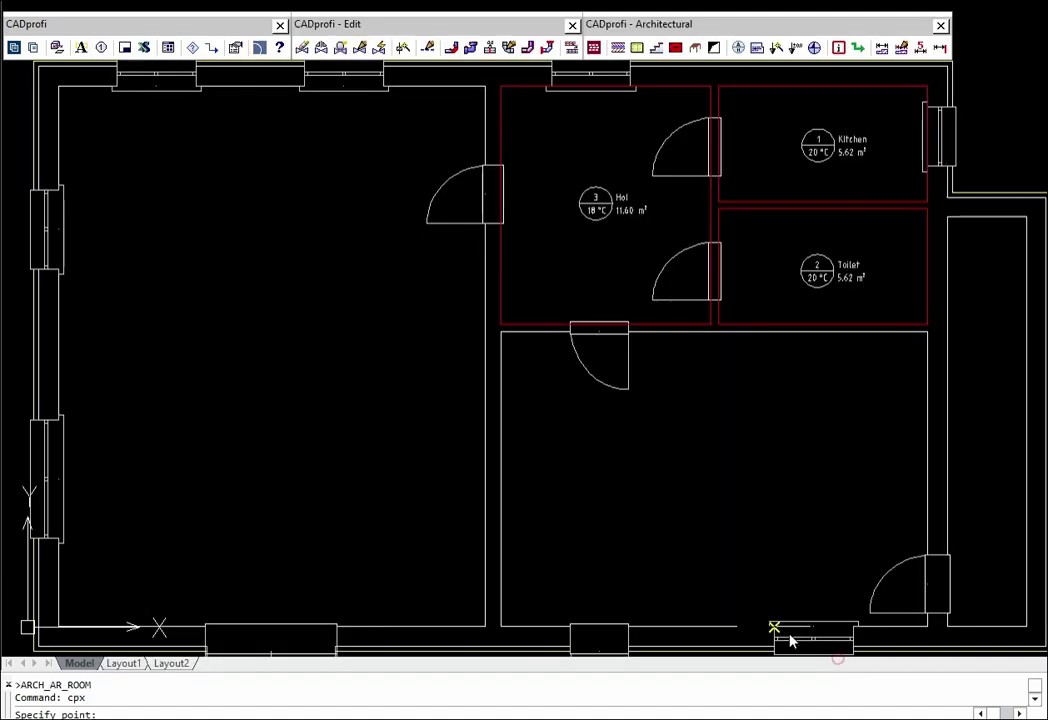
click(718, 497)
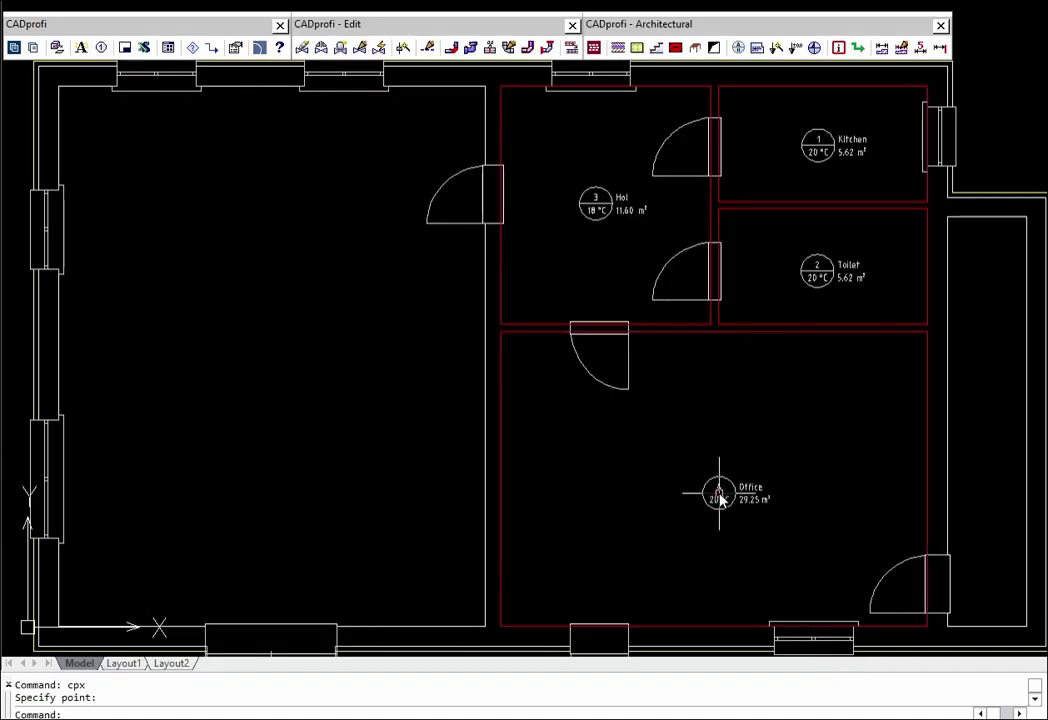
Label the large left room as Technical room.
click(756, 49)
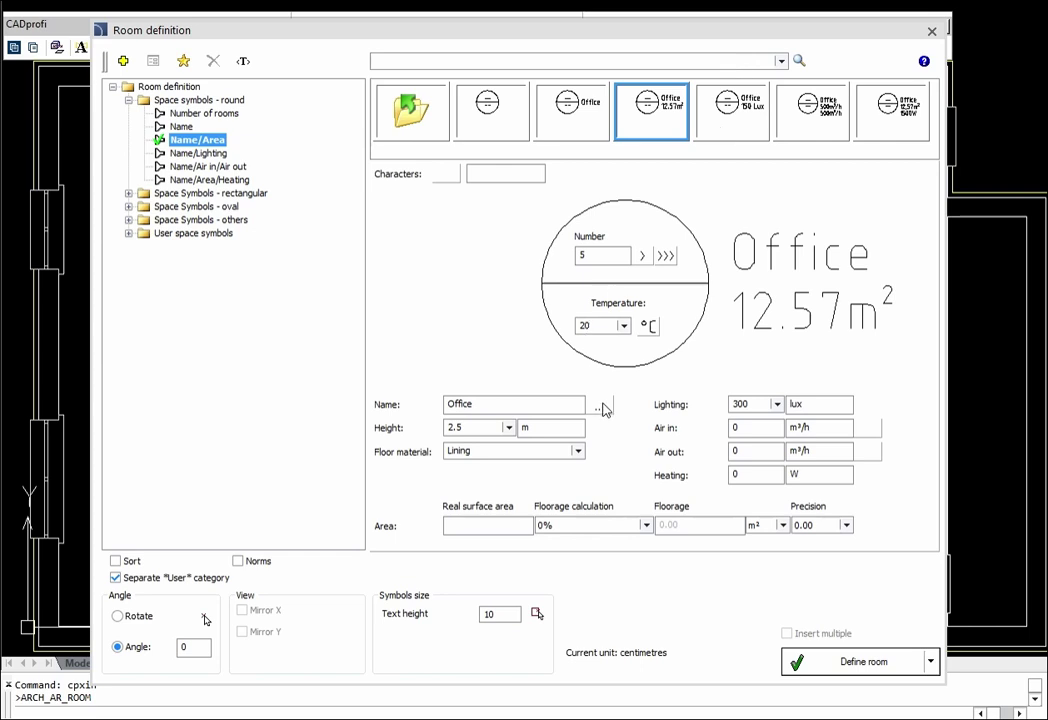
click(601, 407)
click(466, 339)
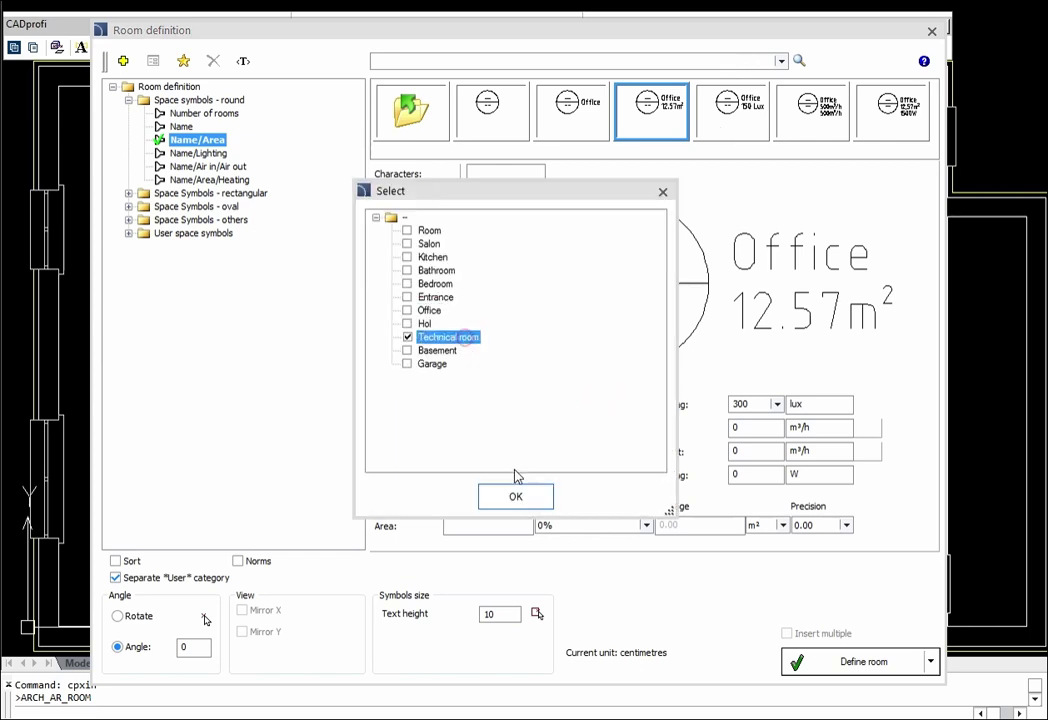
click(516, 496)
click(838, 662)
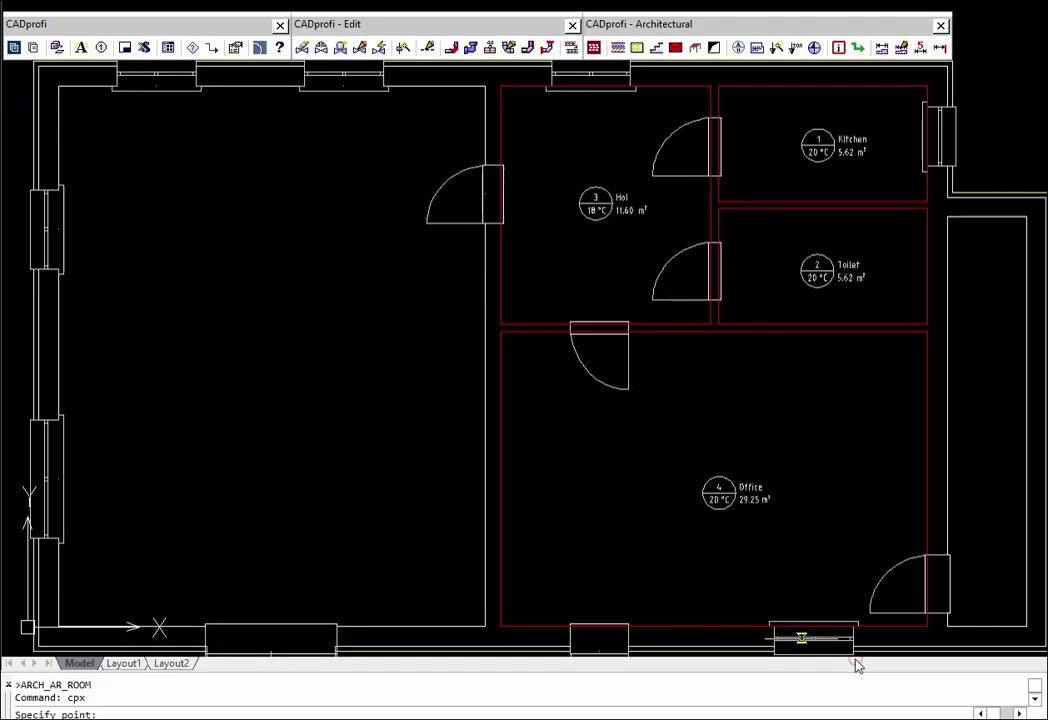
click(247, 340)
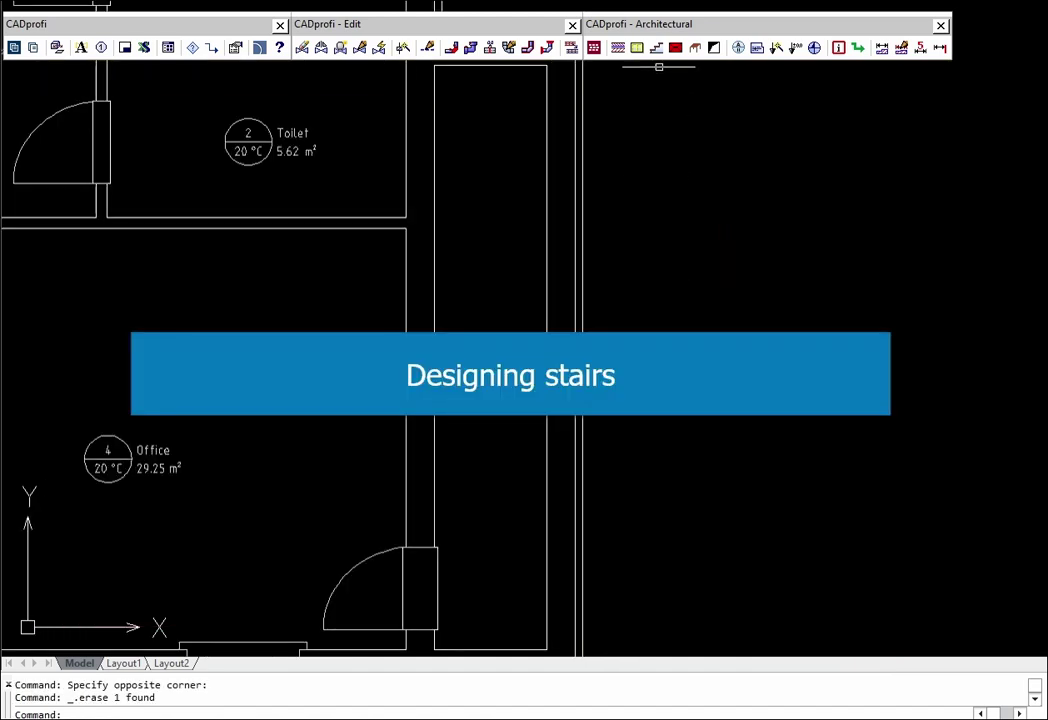
Configure a One-flight (ground floor) stair with width 120 measured from the corridor.
click(657, 48)
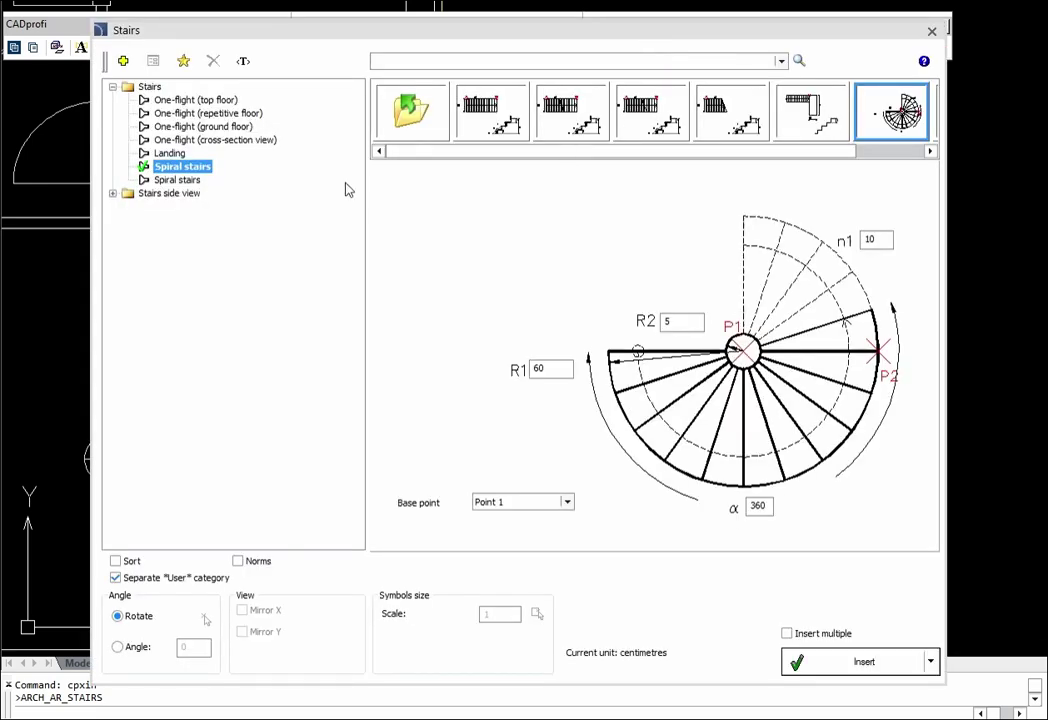
click(219, 129)
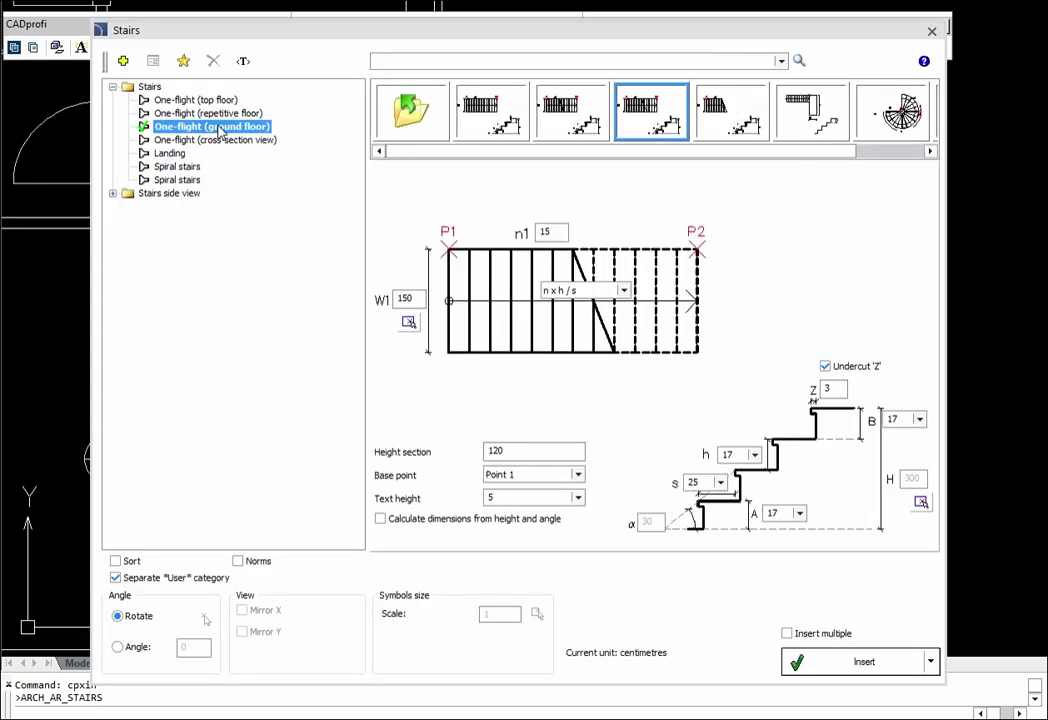
click(412, 327)
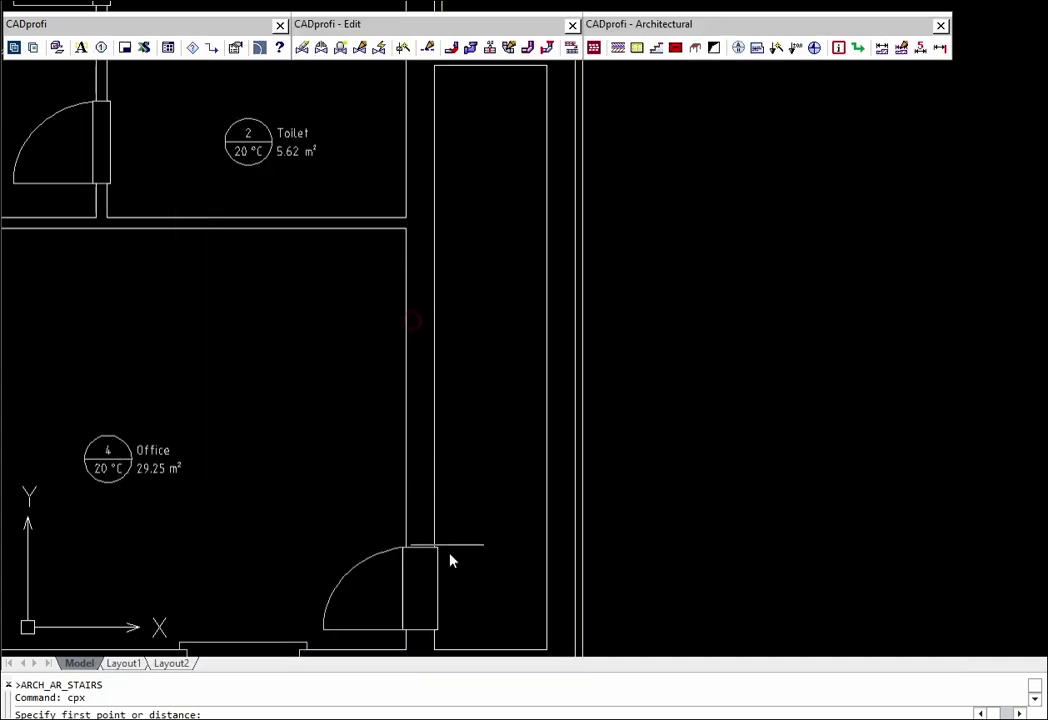
click(435, 650)
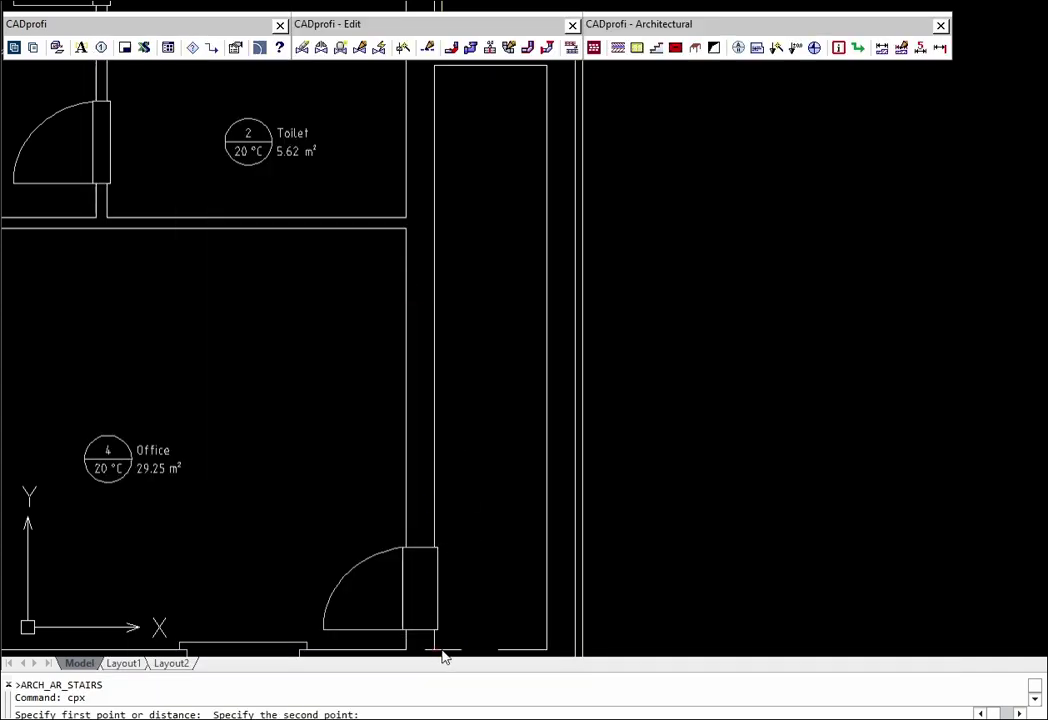
click(547, 651)
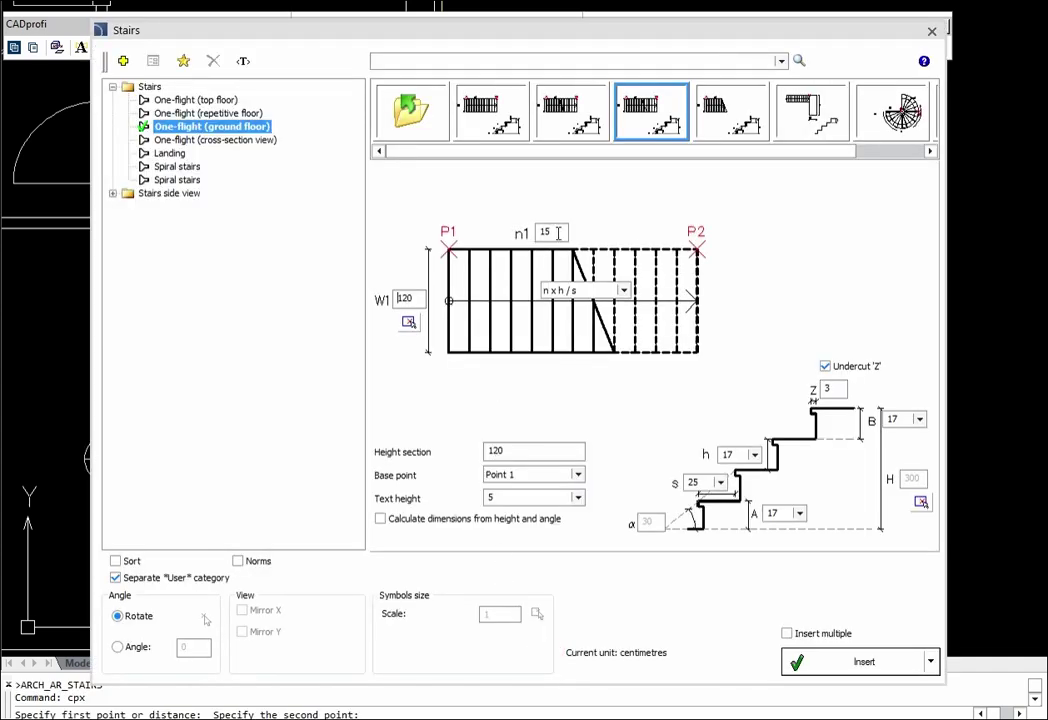
text(1)
Insert the staircase at the corridor's lower corner running upward, then undo the insertion.
click(856, 664)
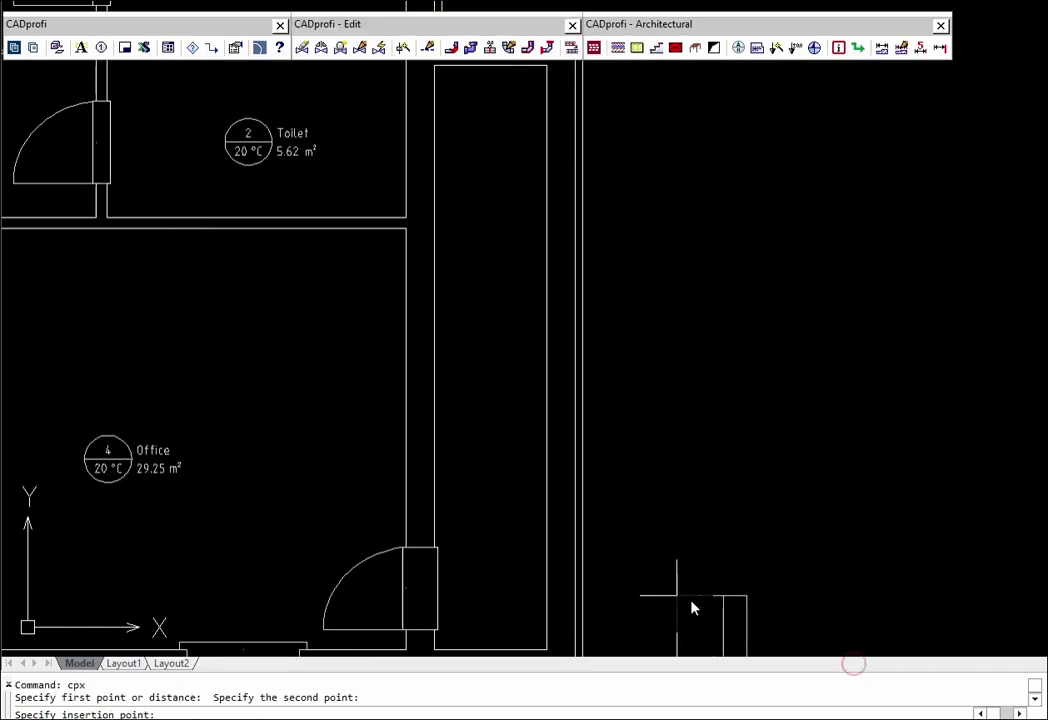
click(435, 541)
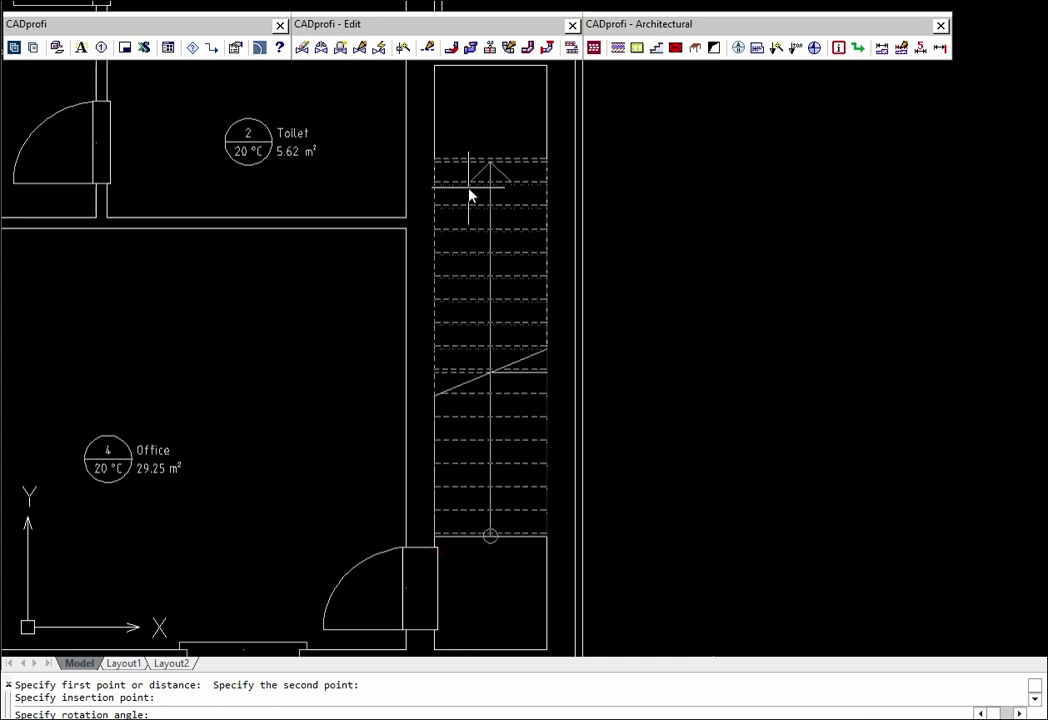
click(469, 194)
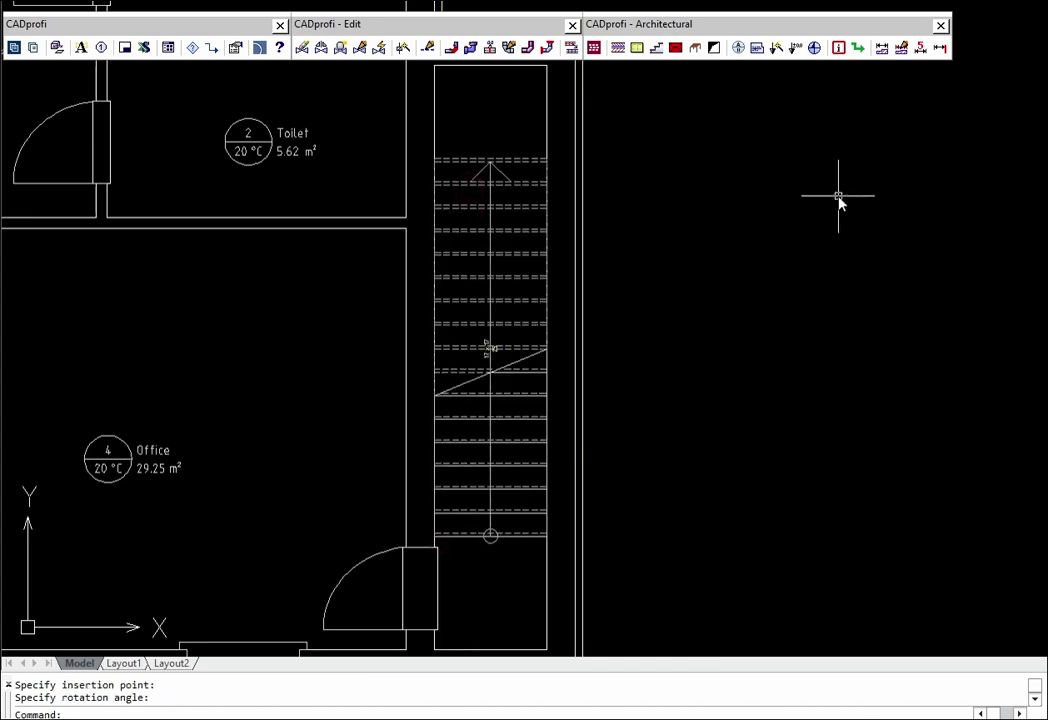
key(ctrl+z)
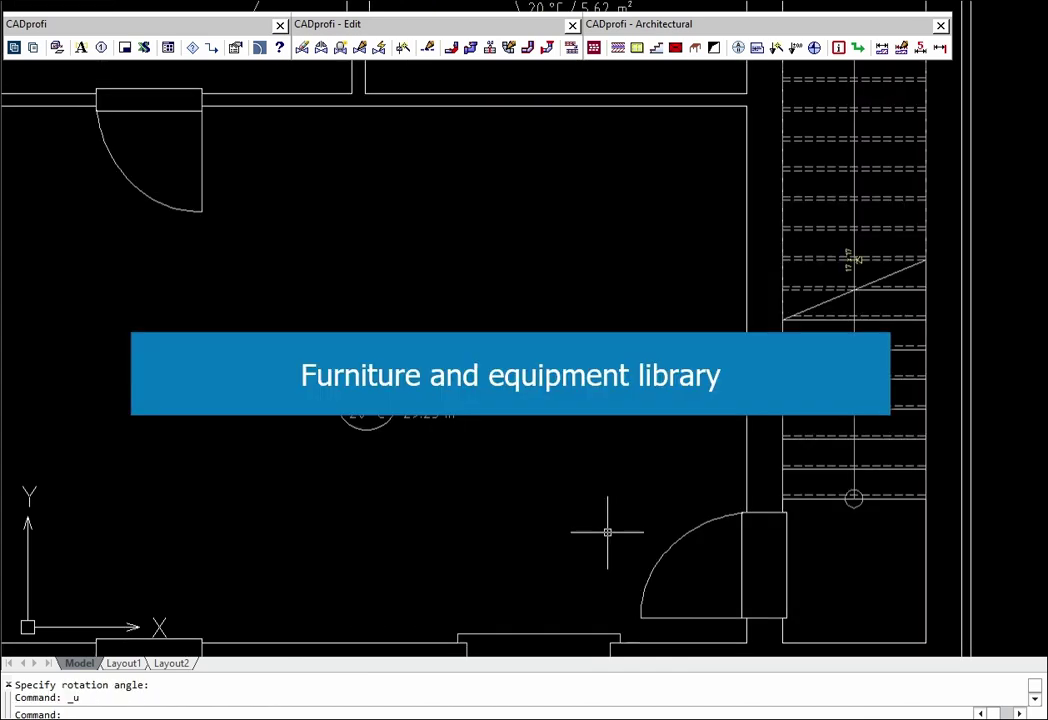
Place a table with chairs in the Office.
click(696, 48)
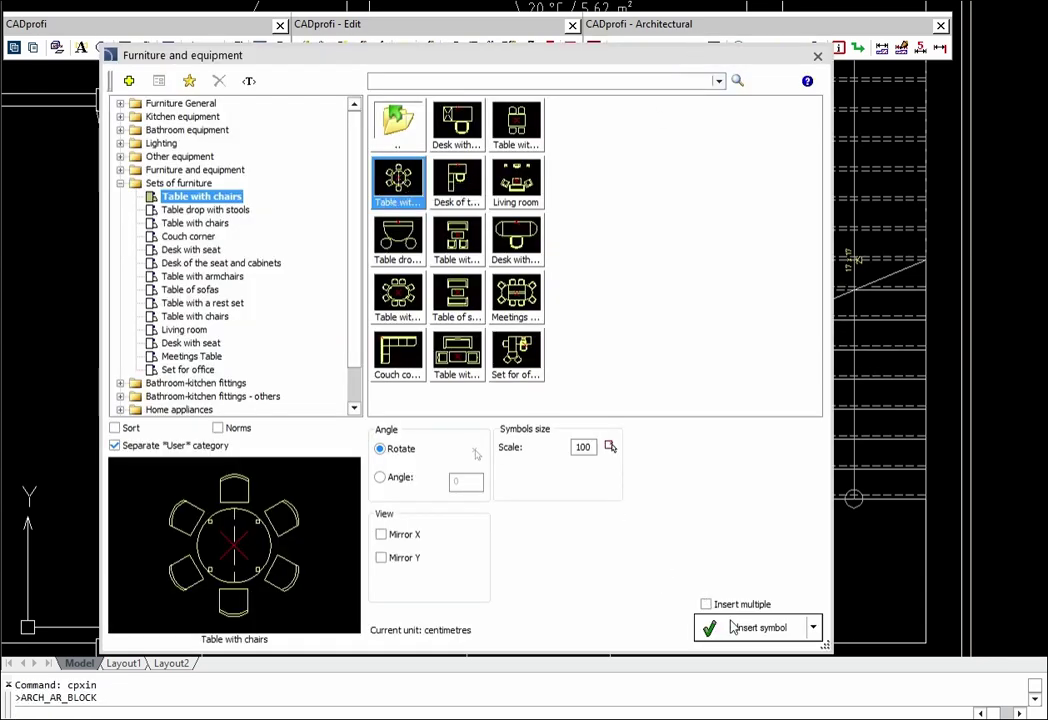
click(733, 627)
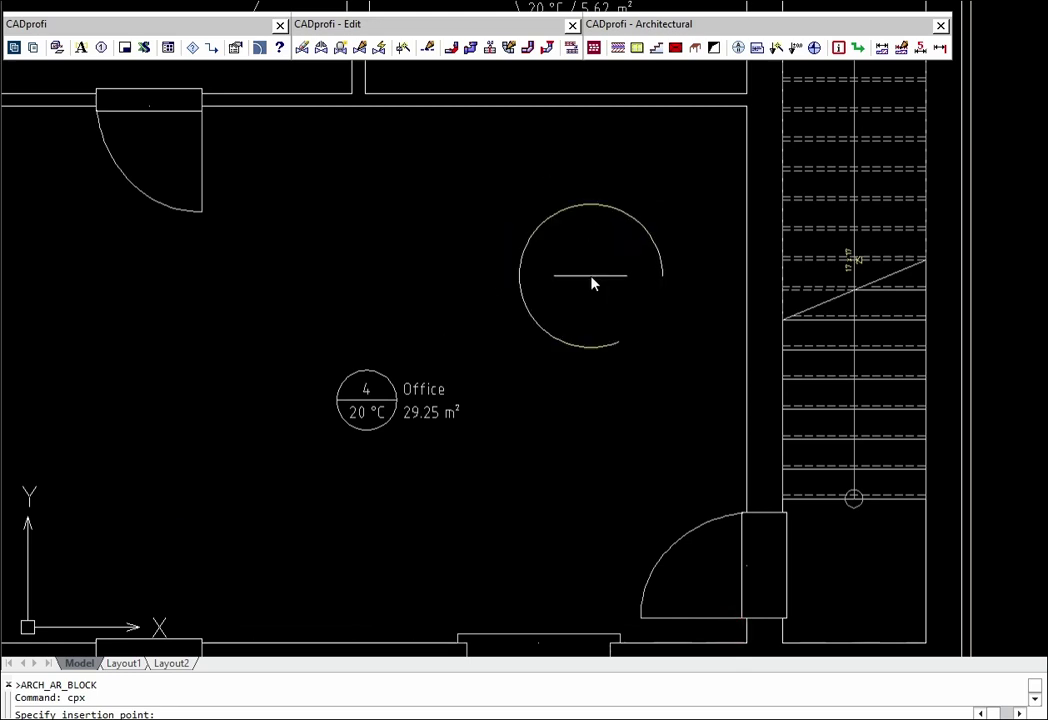
click(592, 284)
click(657, 152)
Add a flush toilet against the Toilet room's right wall, facing into the room.
middle_drag(657, 152, 555, 612)
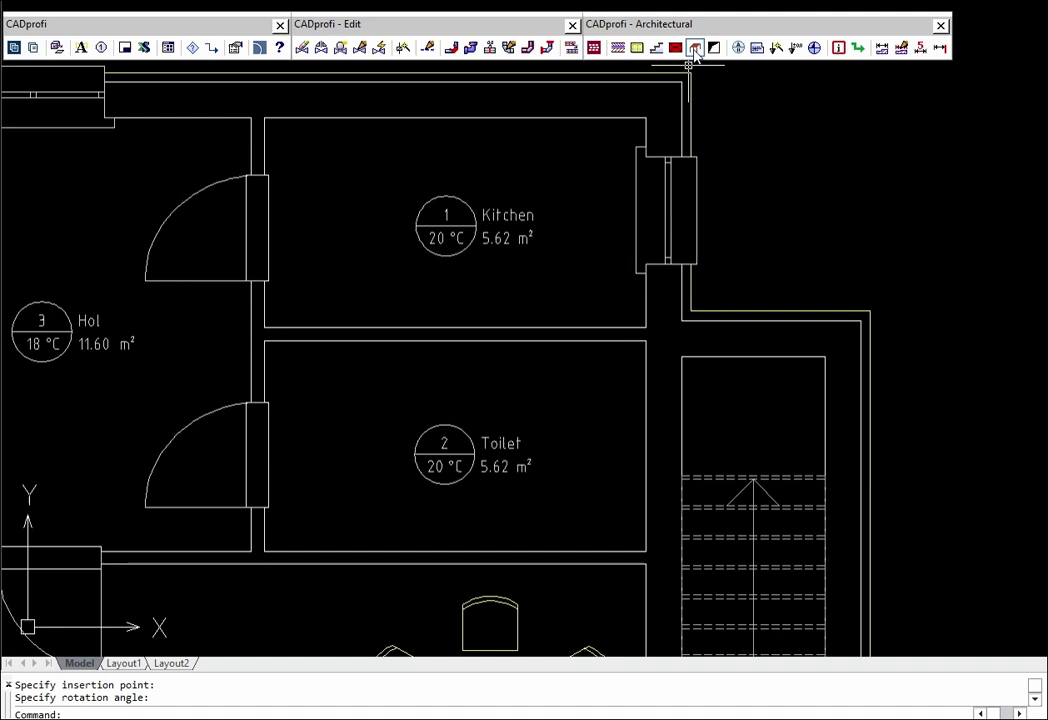
click(695, 48)
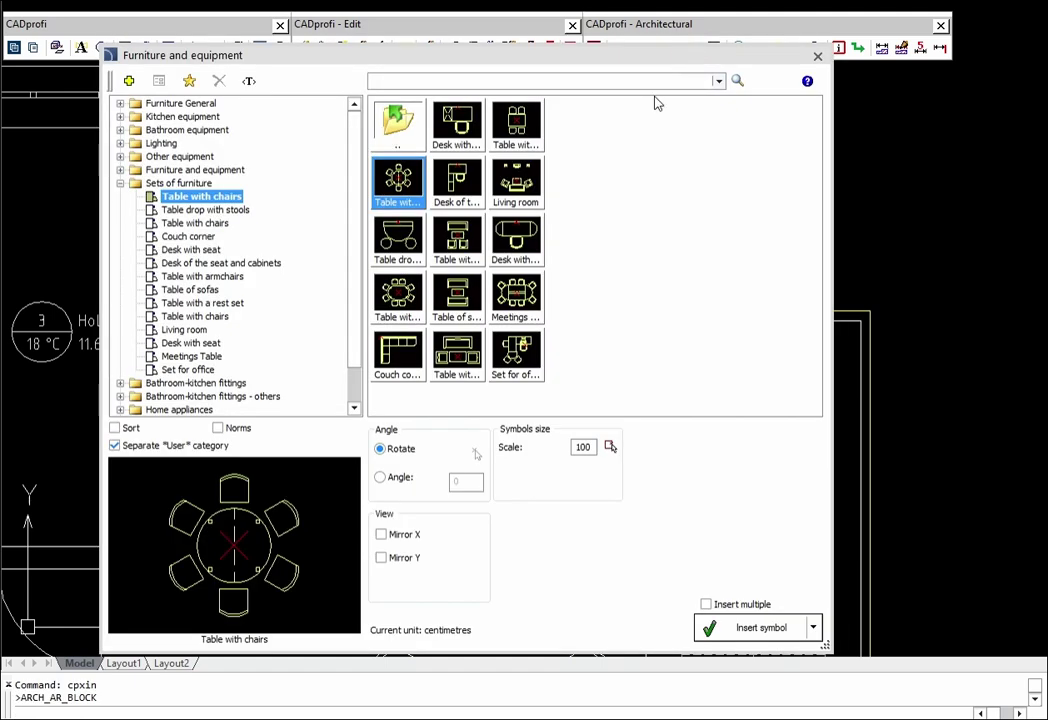
click(222, 383)
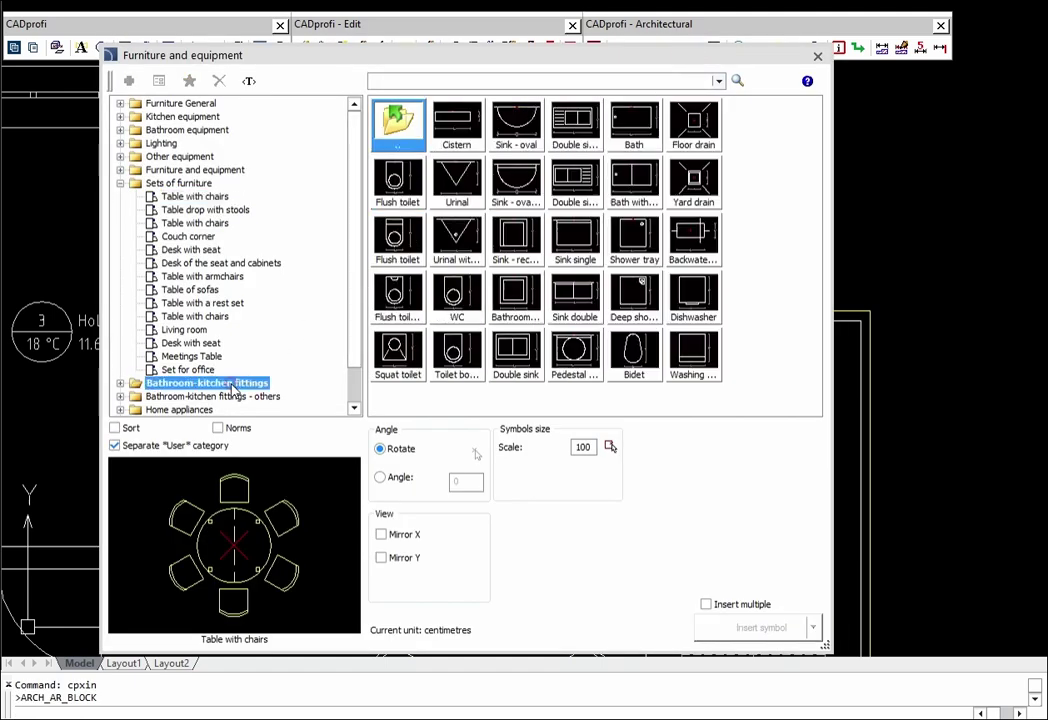
click(394, 294)
click(734, 630)
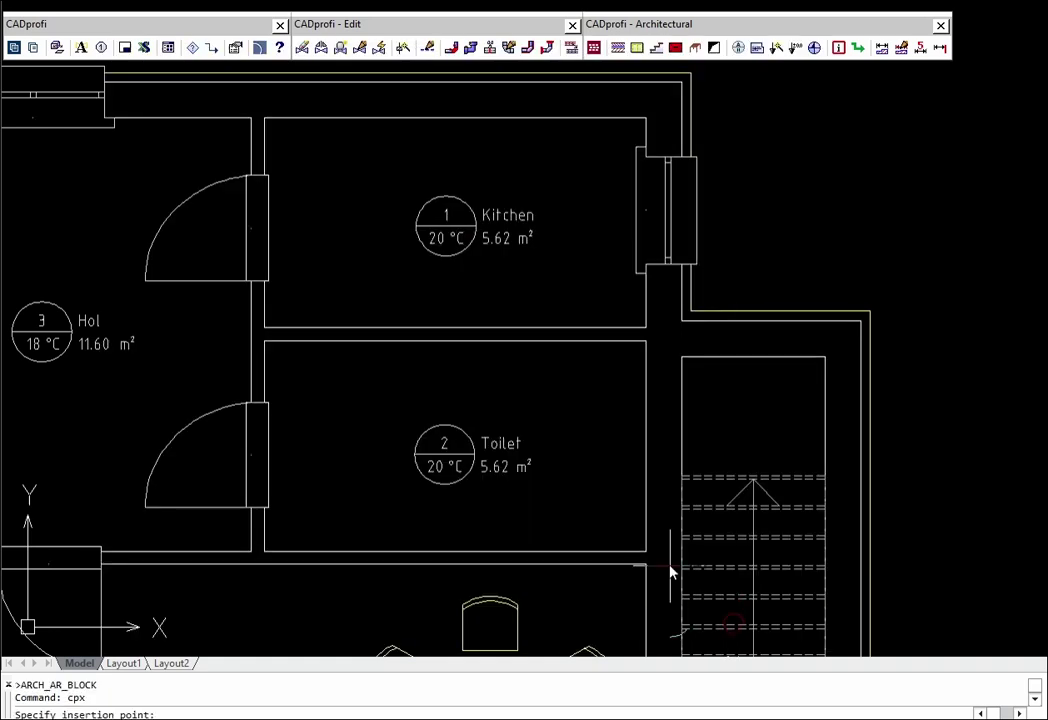
click(646, 502)
click(634, 602)
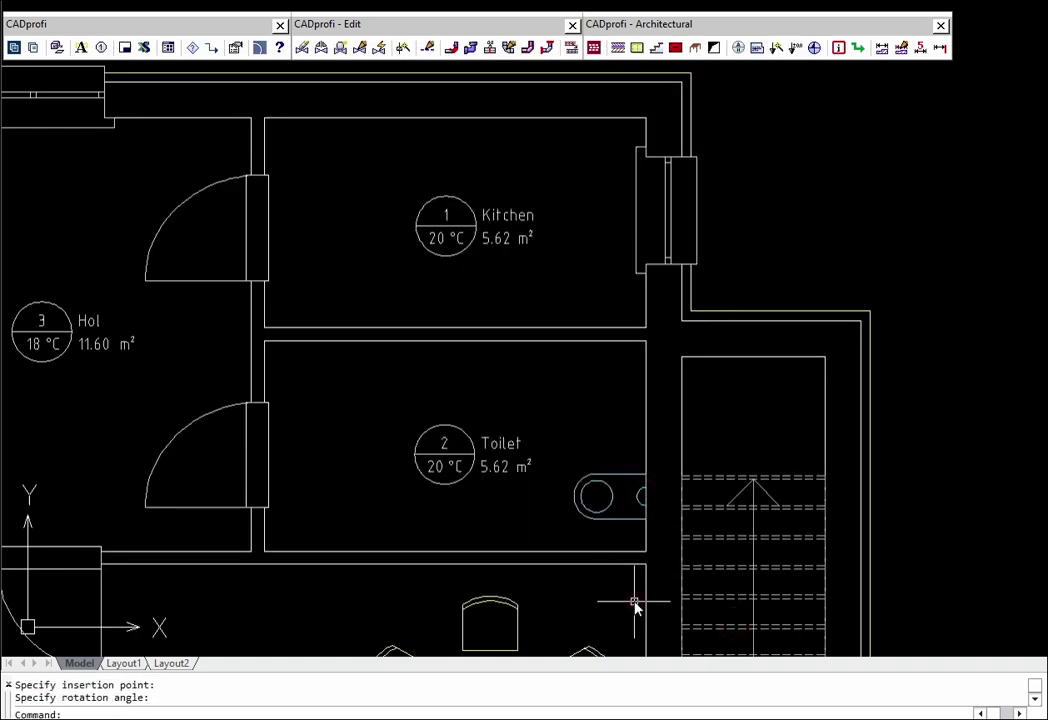
Place an unrotated washing machine above the toilet.
click(695, 47)
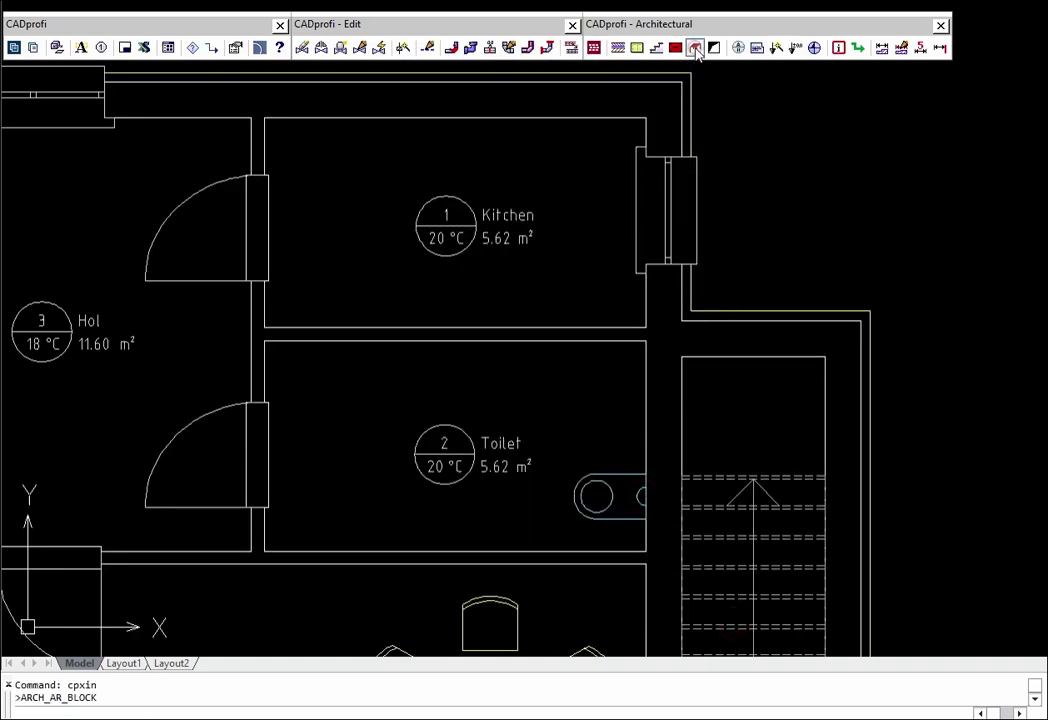
click(700, 352)
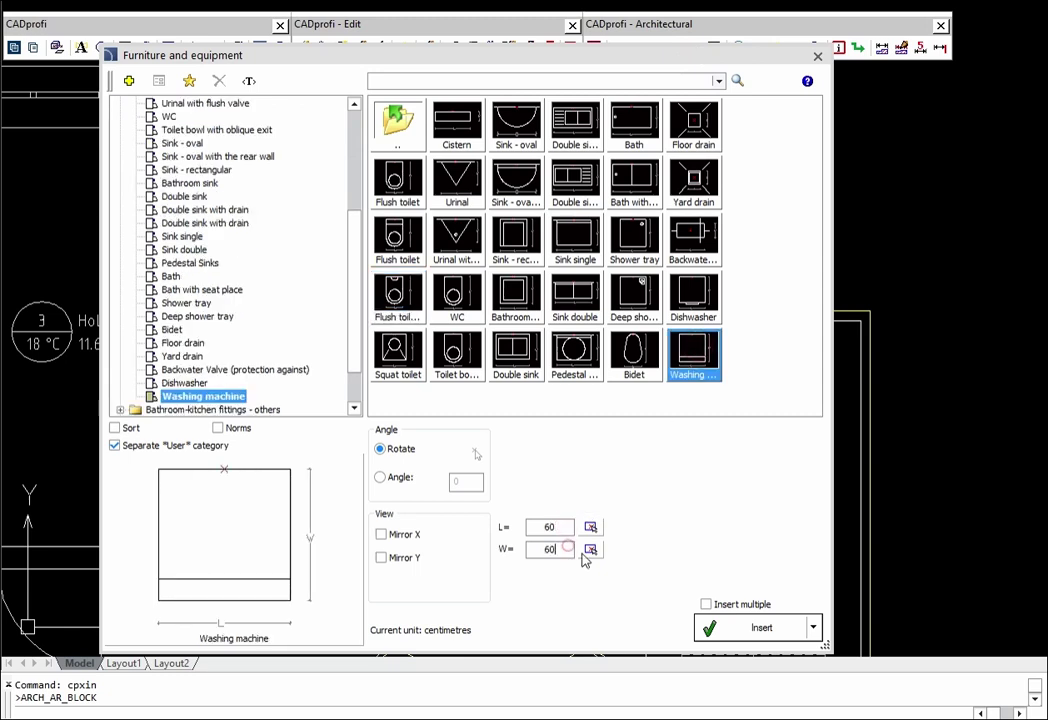
click(753, 627)
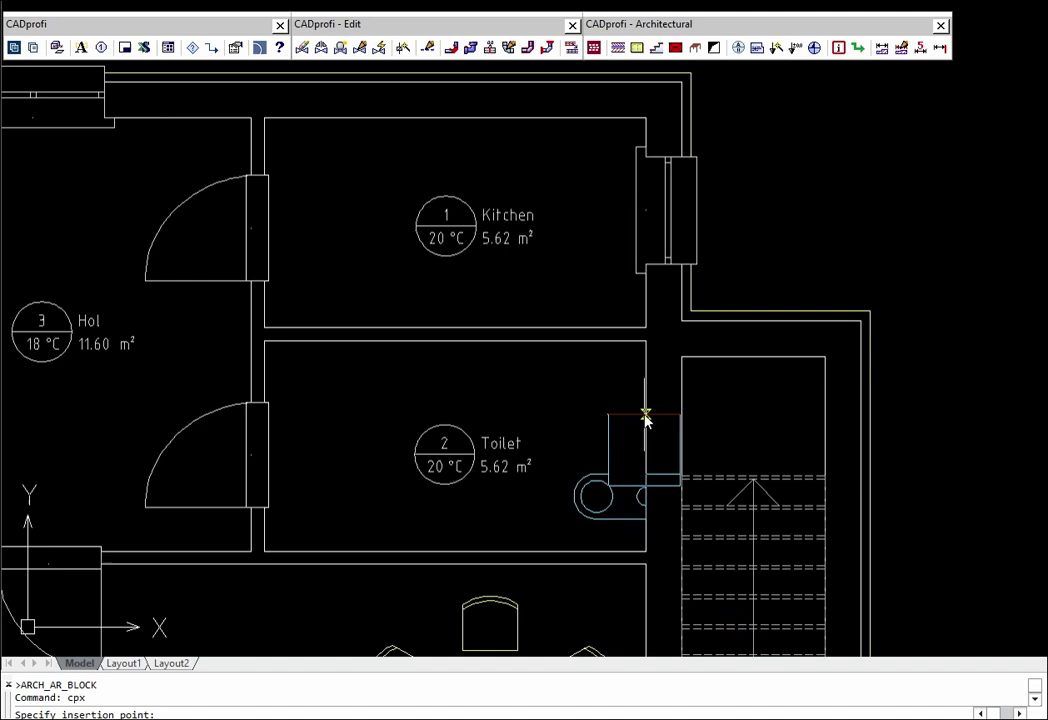
click(647, 412)
key(Return)
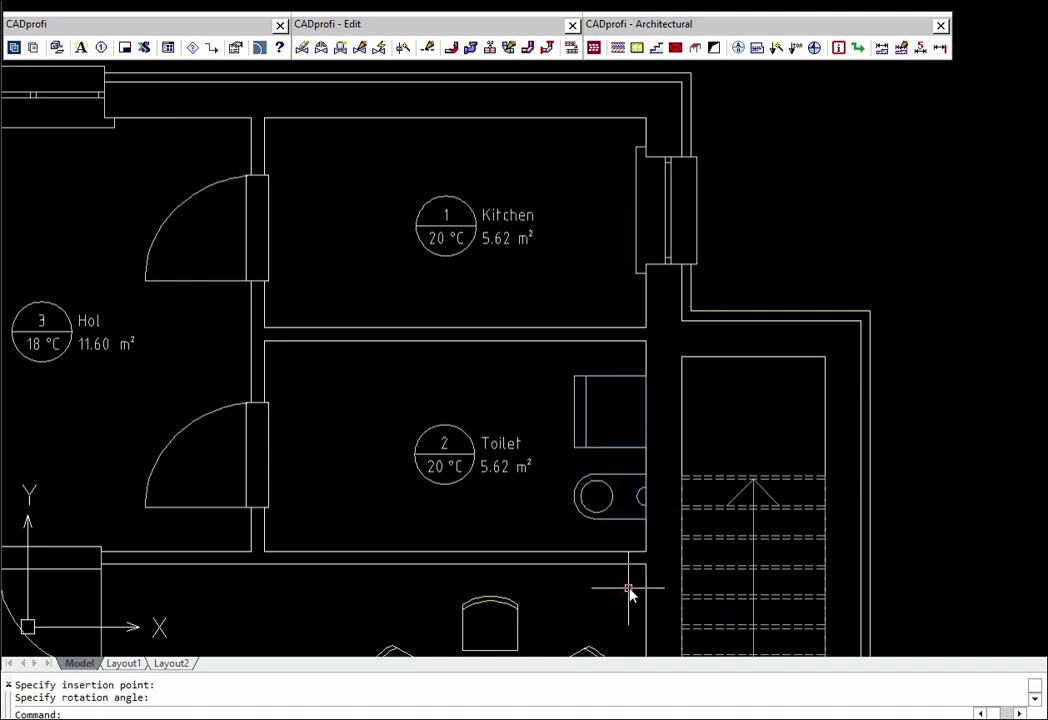
Put a double sink with drain against the Kitchen's top wall.
click(696, 50)
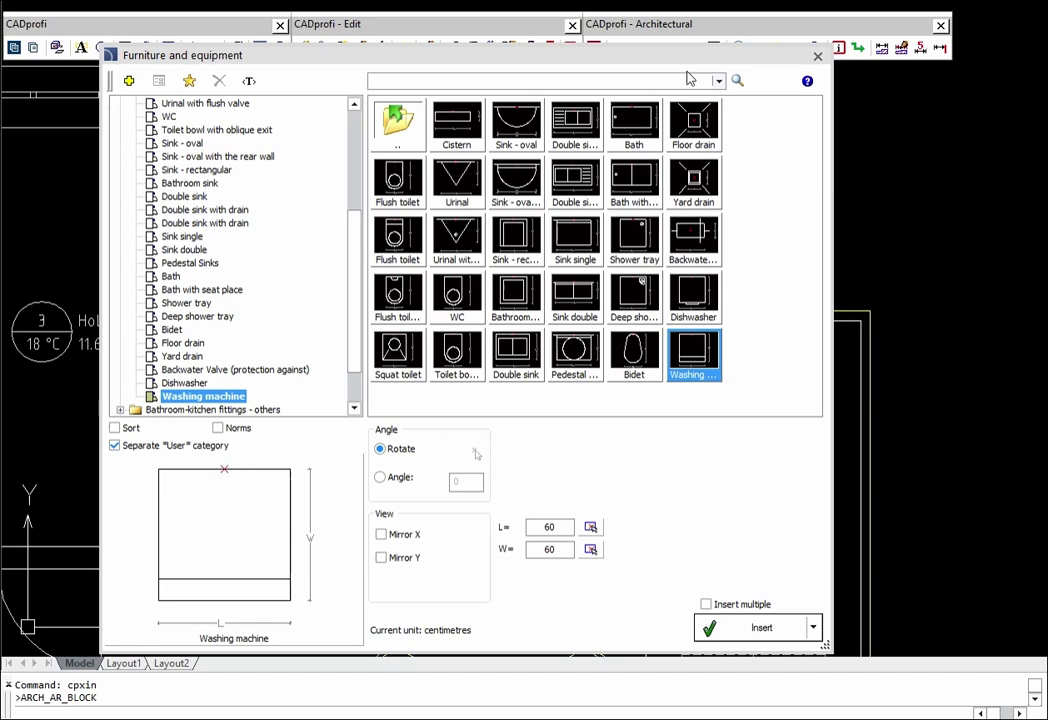
click(580, 185)
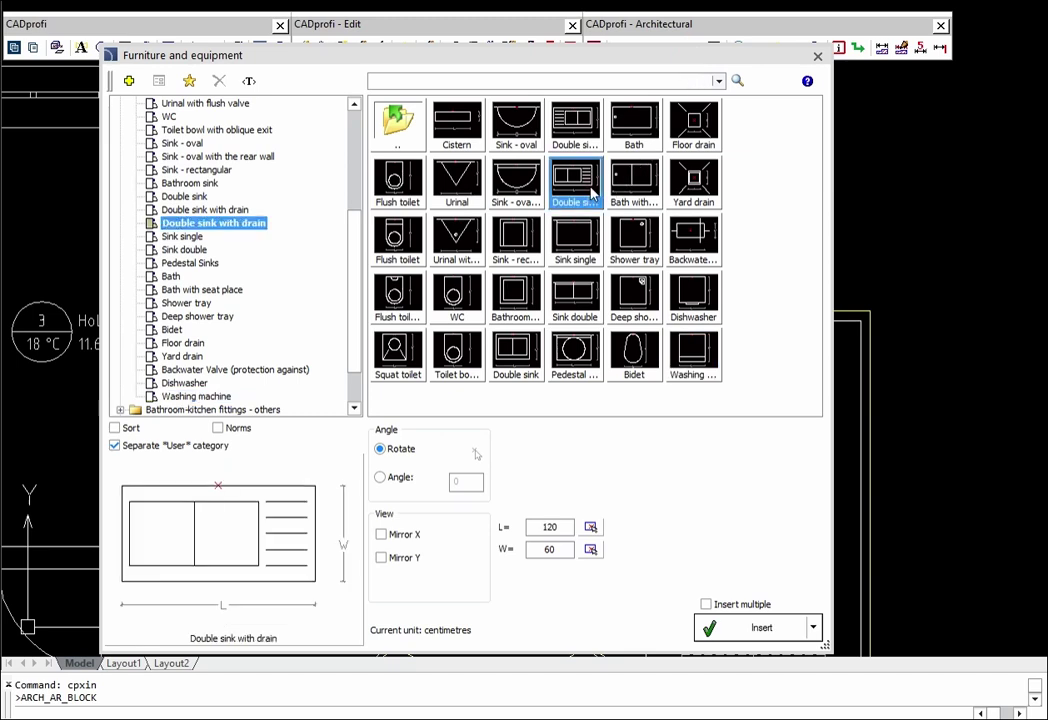
click(755, 628)
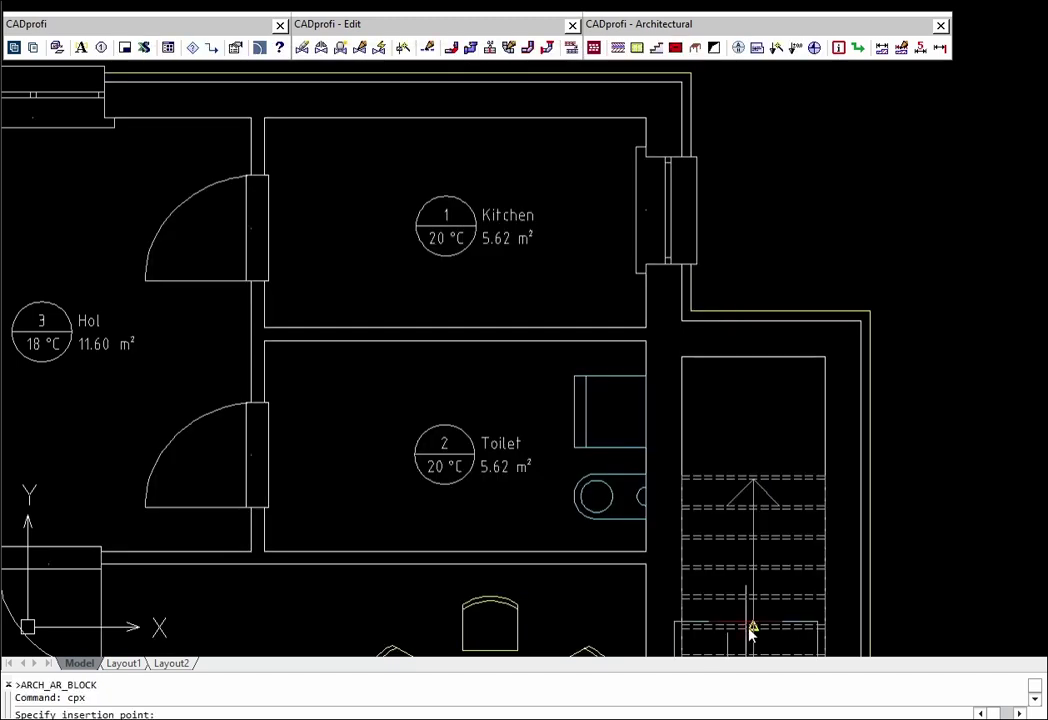
click(535, 120)
click(765, 131)
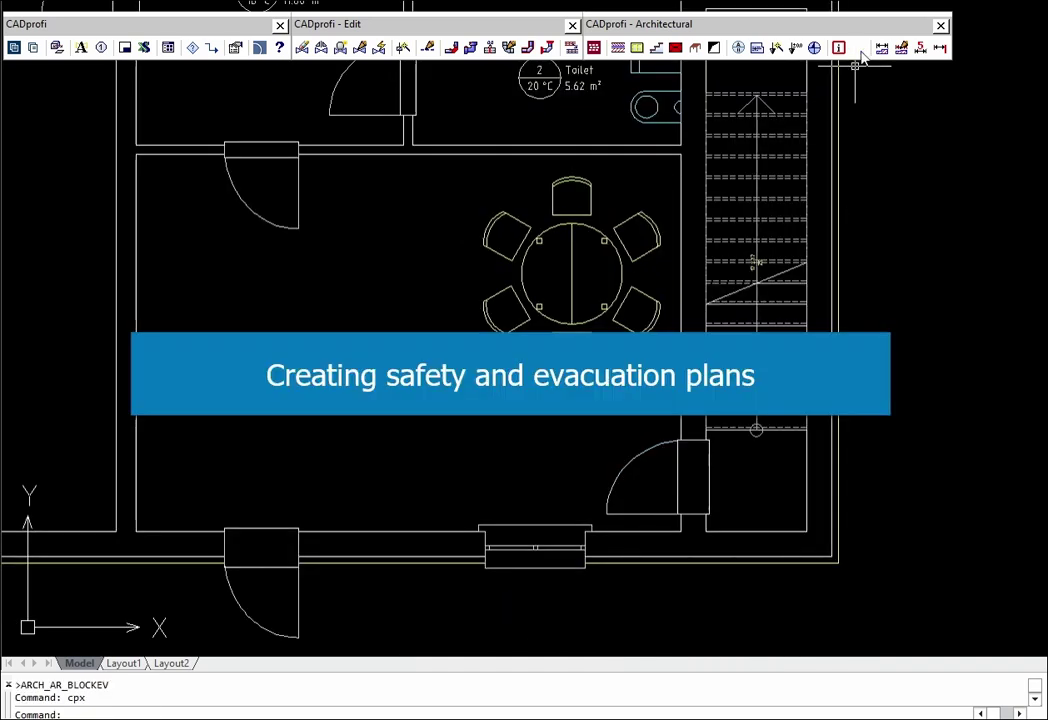
Draw the evacuation route from the stair top down to its bottom, then left across the Office.
click(857, 48)
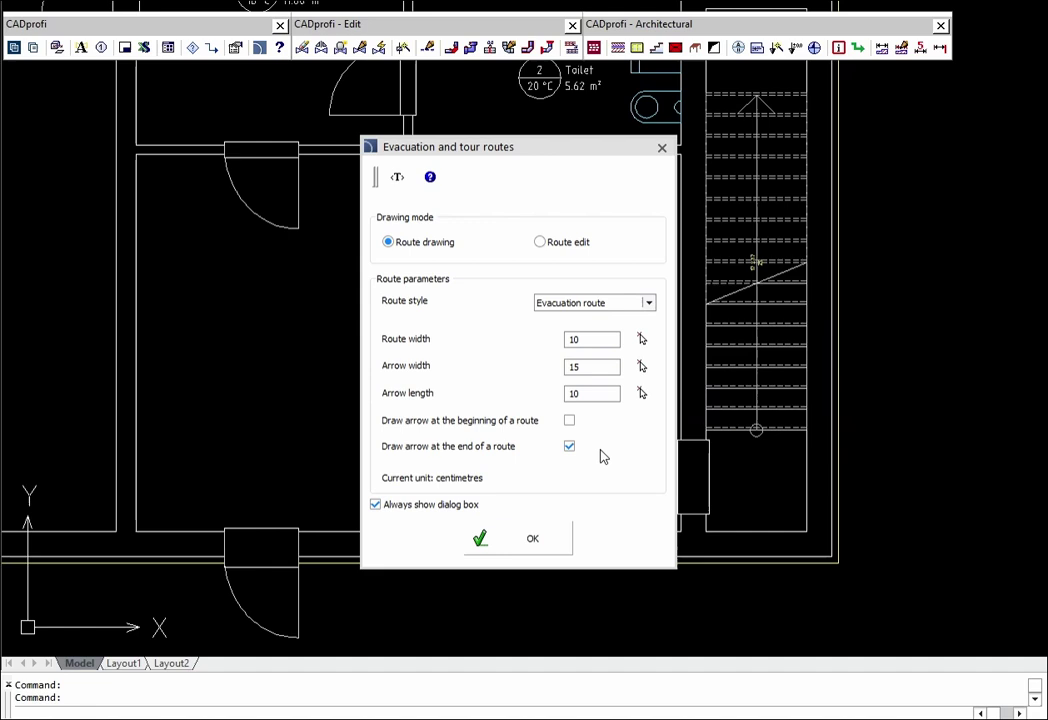
click(547, 542)
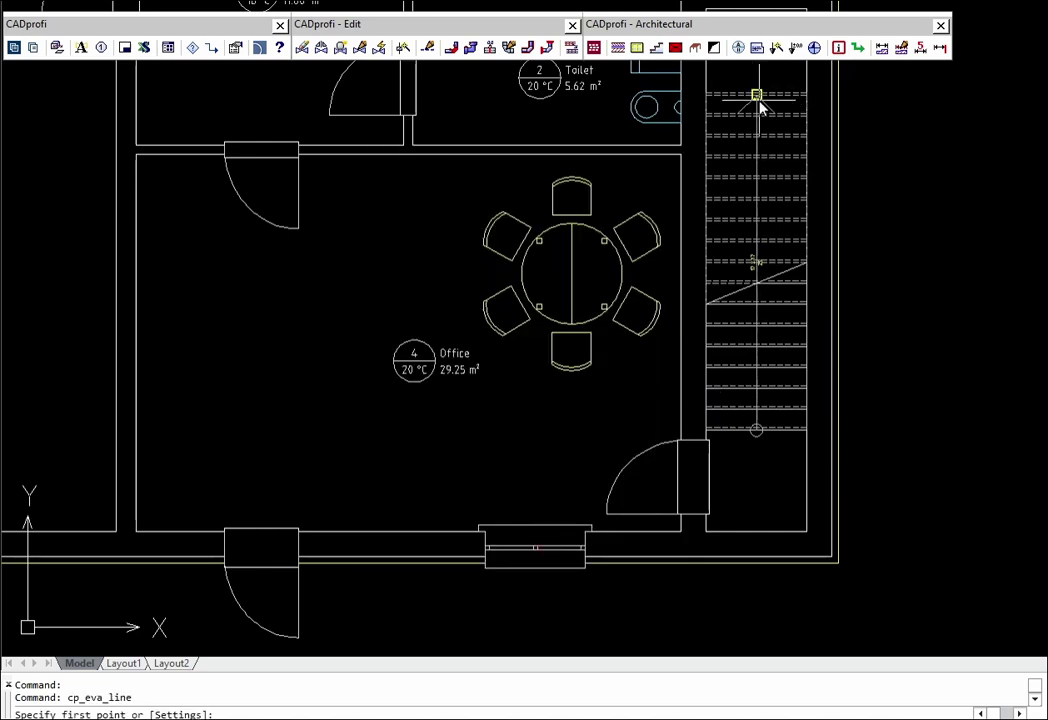
click(758, 101)
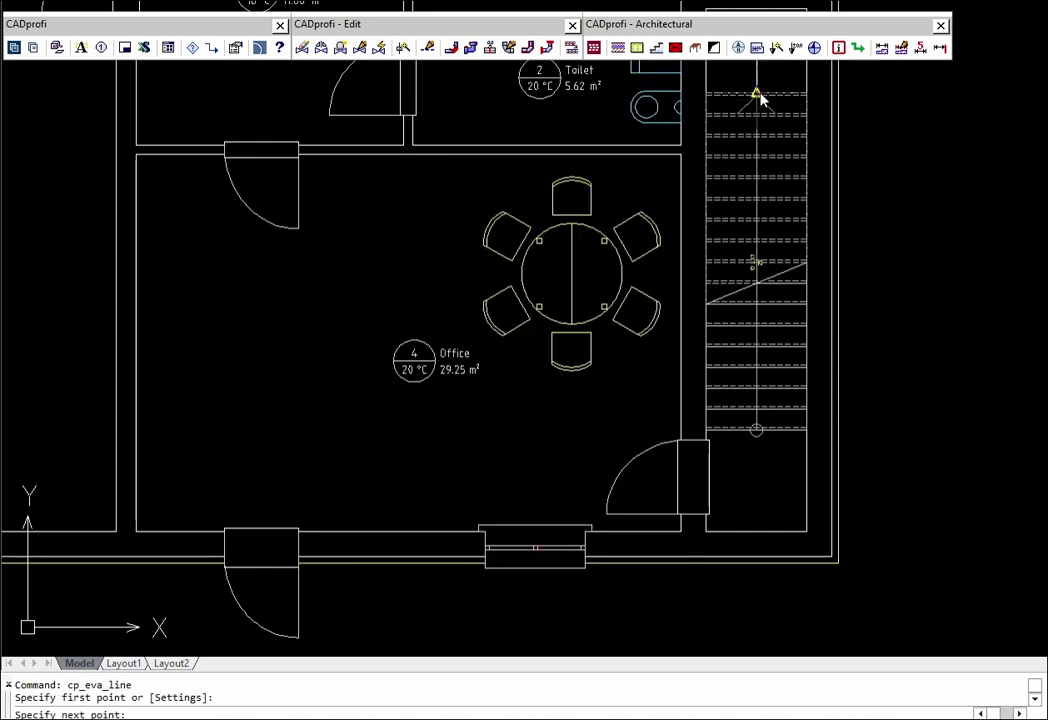
click(757, 477)
click(280, 491)
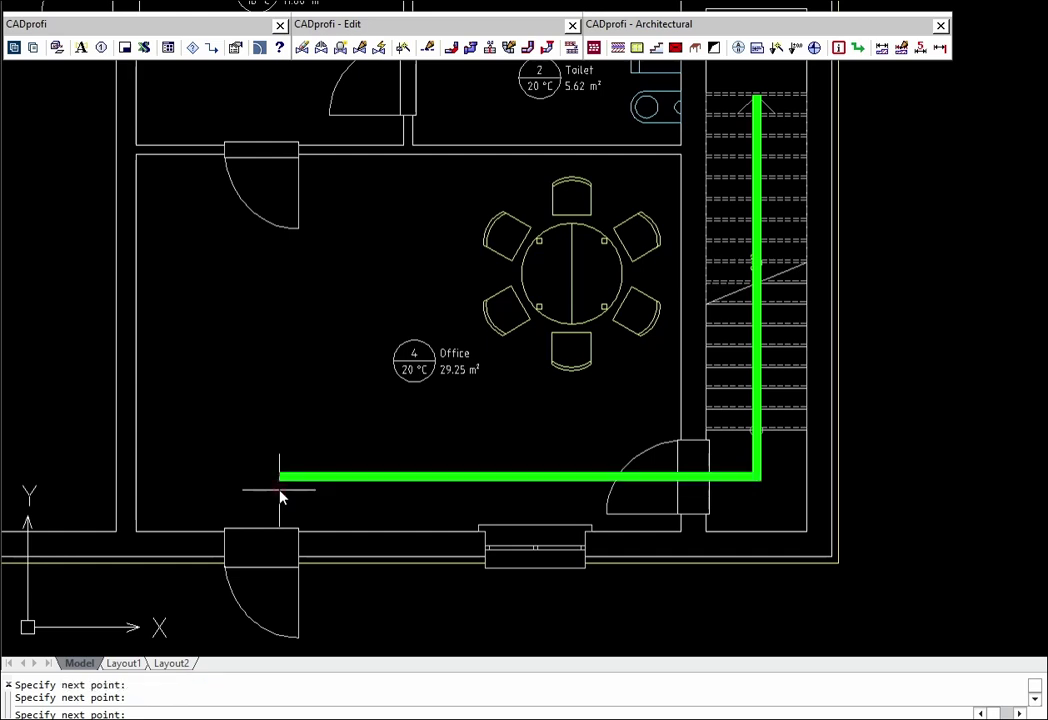
key(Return)
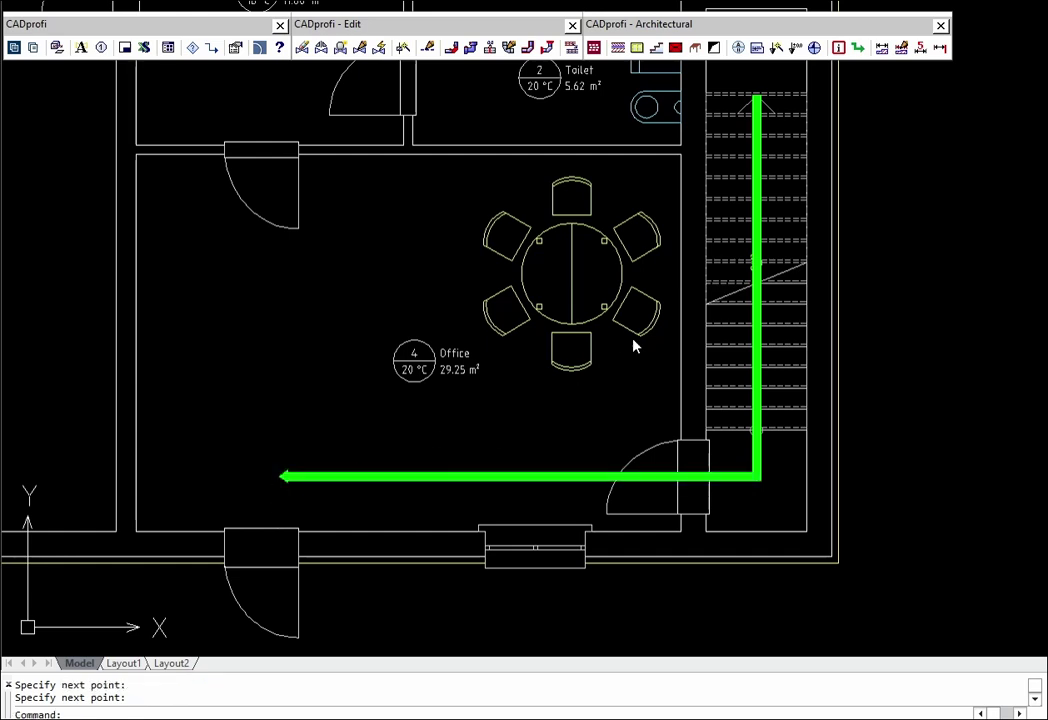
Place the Direction to emergency exit sign above the Office's exit door.
click(839, 56)
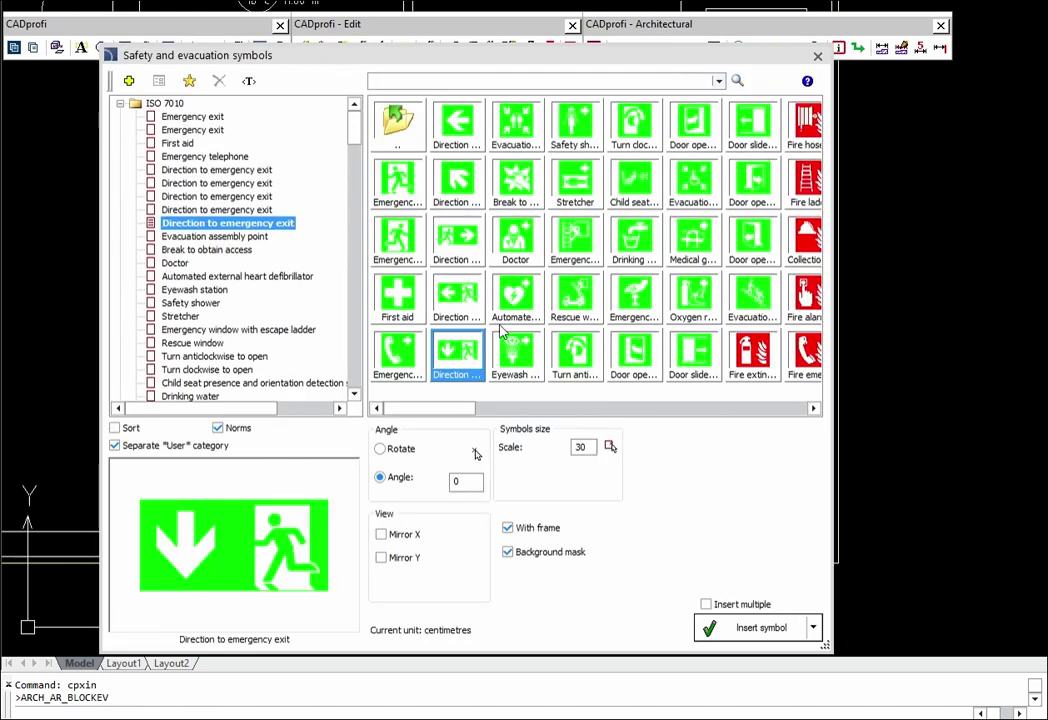
click(742, 627)
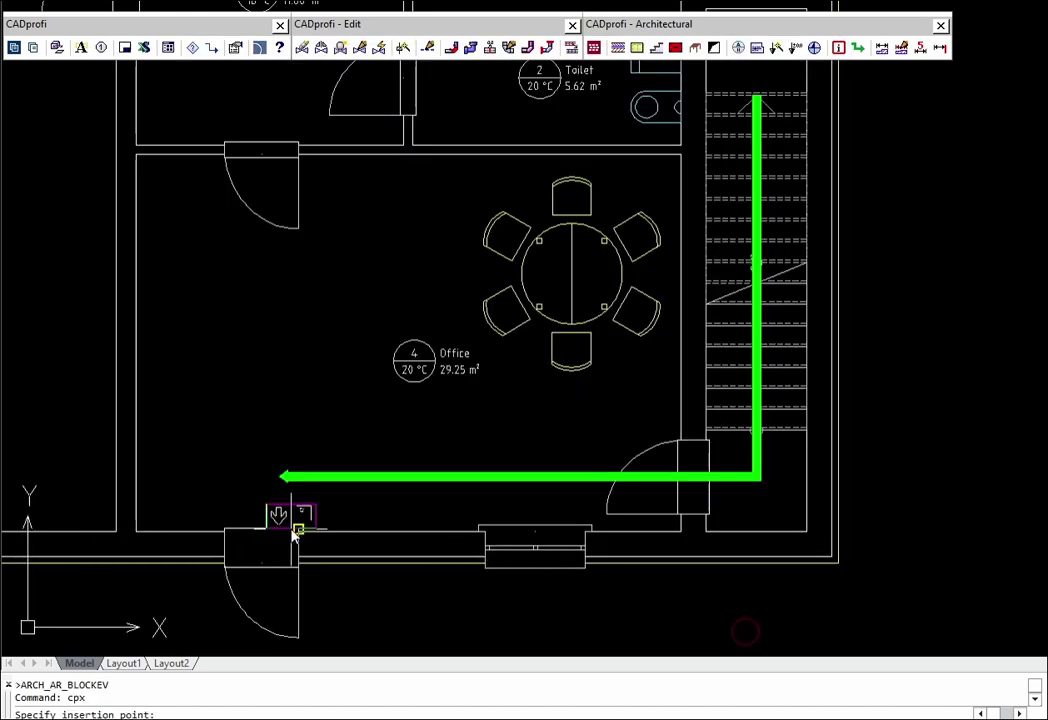
scroll(275, 533, up, 2)
scroll(255, 537, up, 1)
click(275, 515)
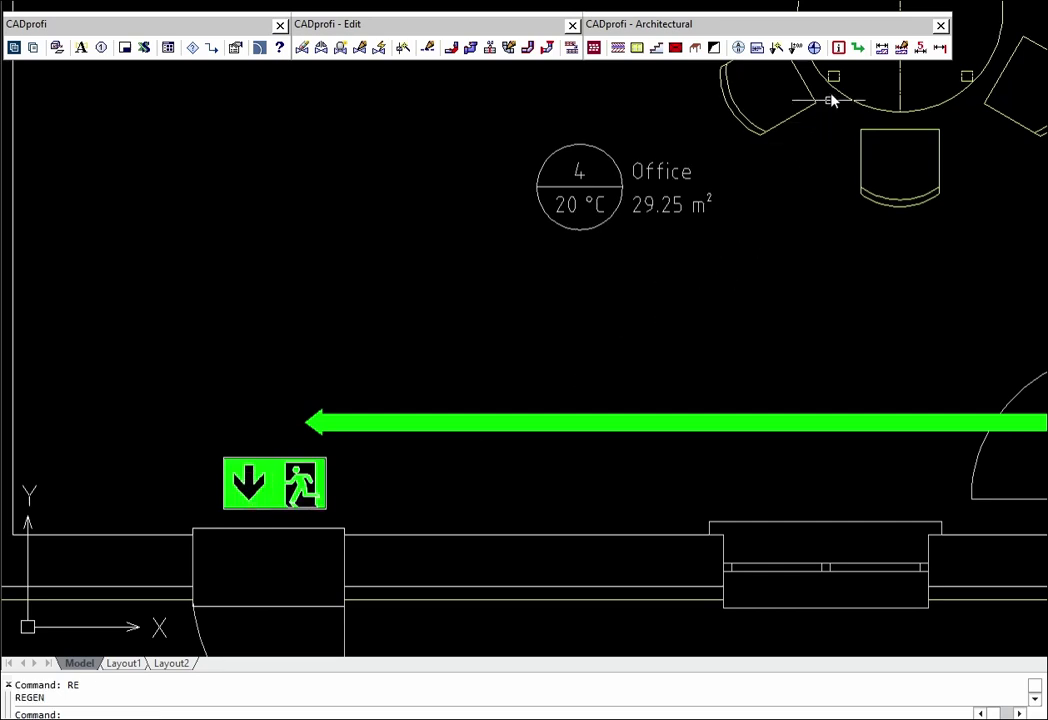
Add the fire extinguisher sign on the Office wall beside the exit.
click(839, 50)
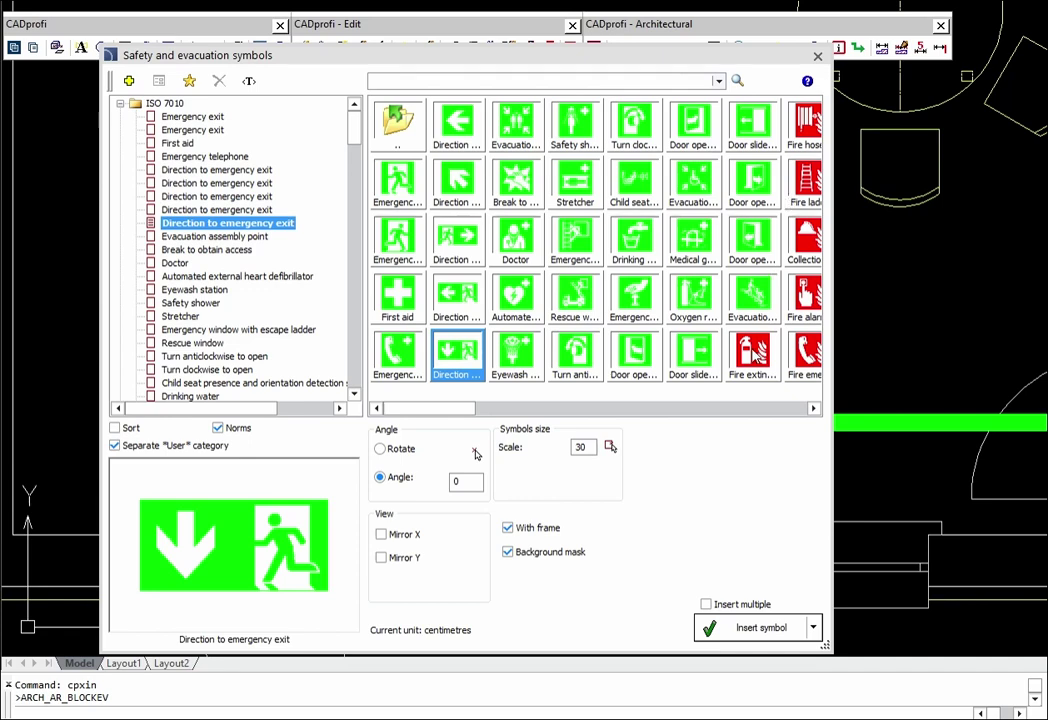
click(753, 352)
click(760, 627)
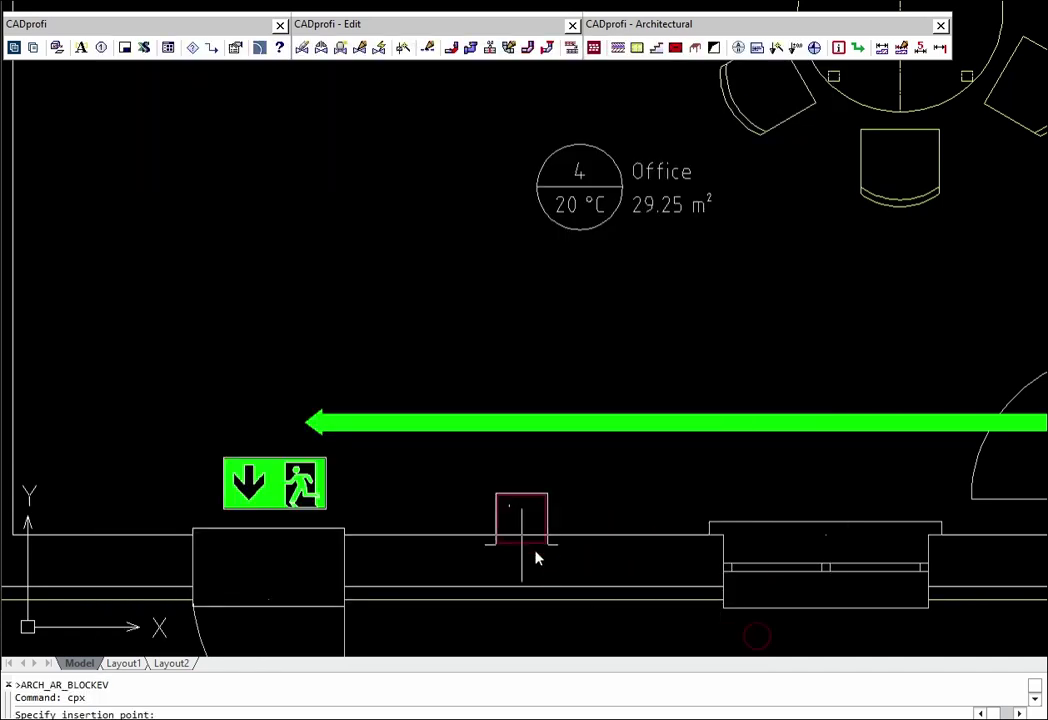
click(431, 535)
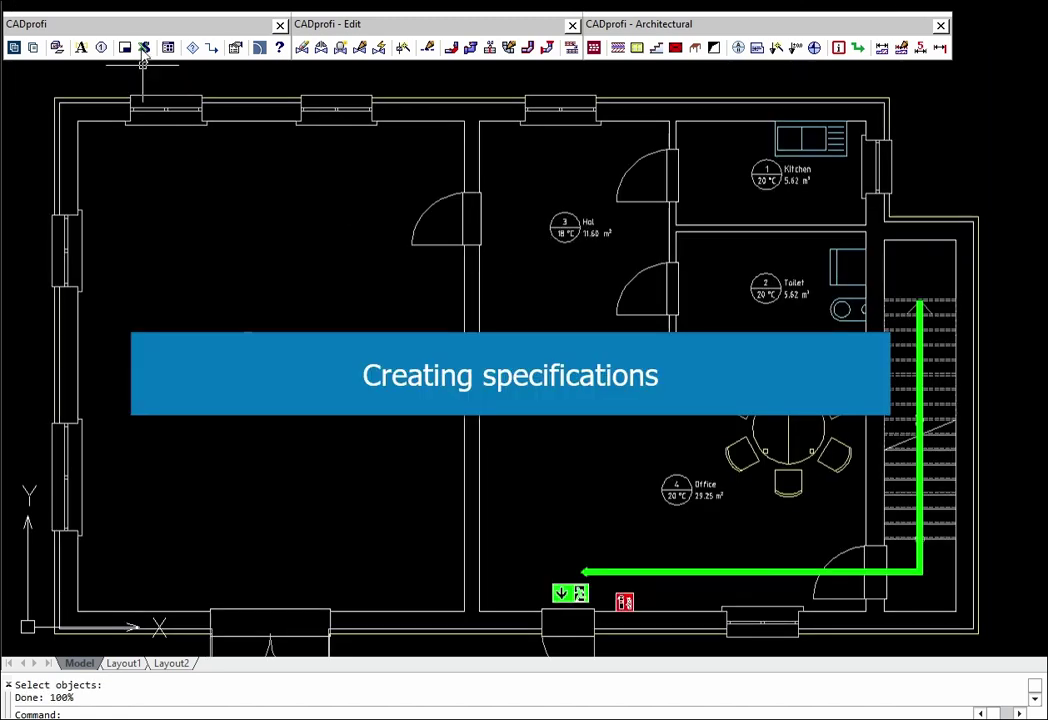
Build the room specification from all five room labels and start its CSV export.
click(143, 49)
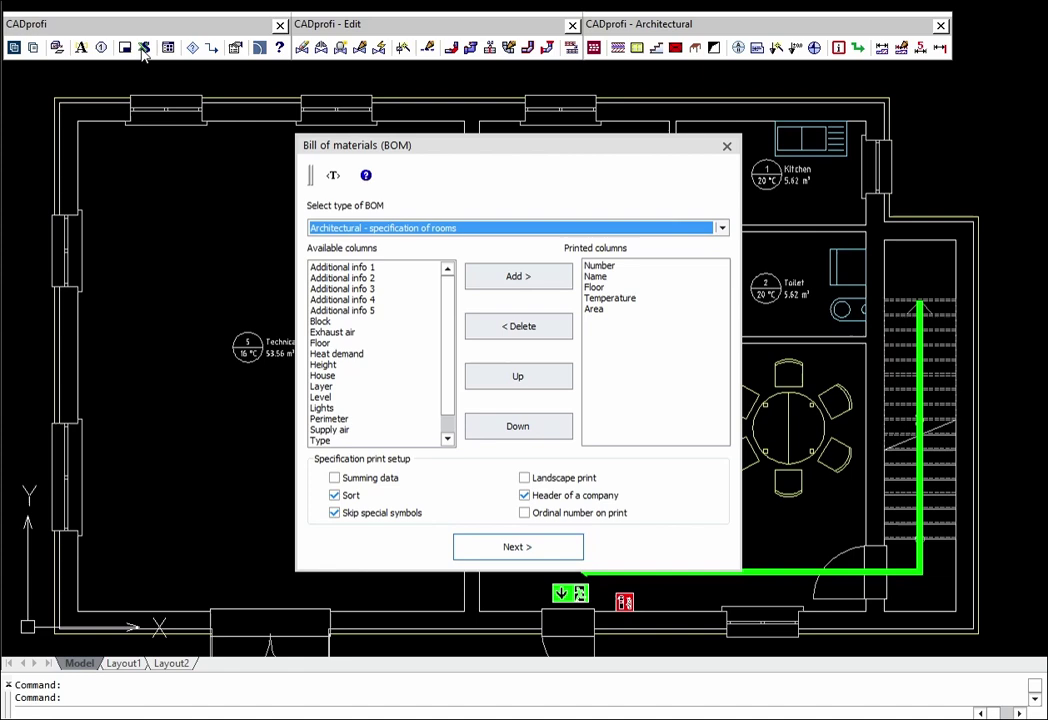
click(515, 547)
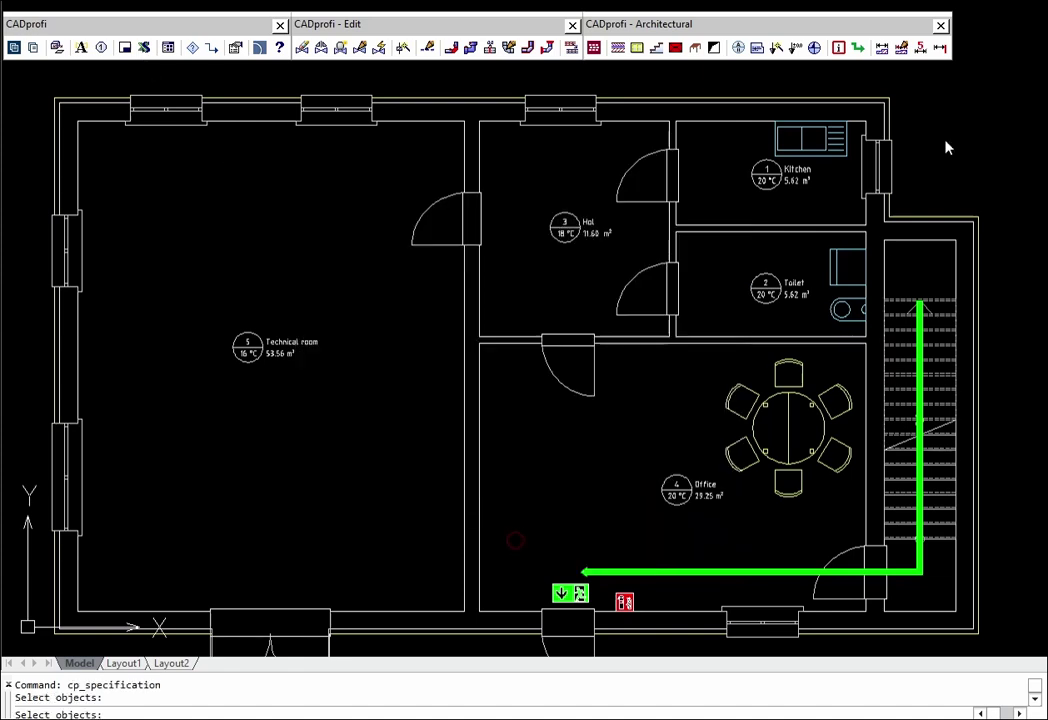
click(1022, 86)
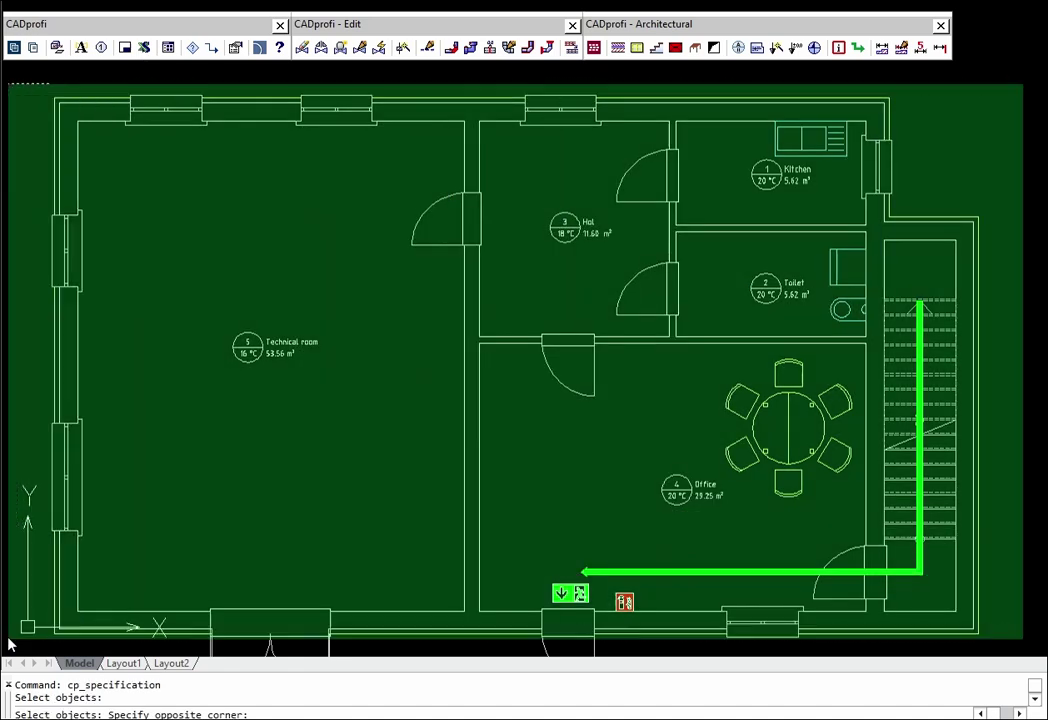
click(11, 648)
key(Return)
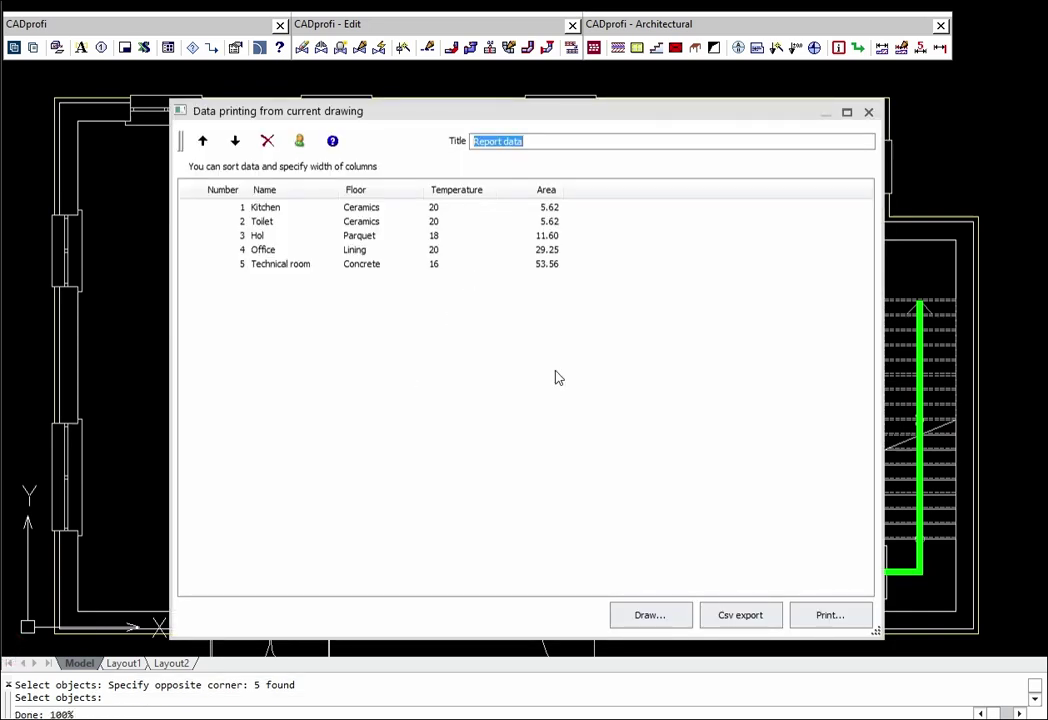
click(735, 617)
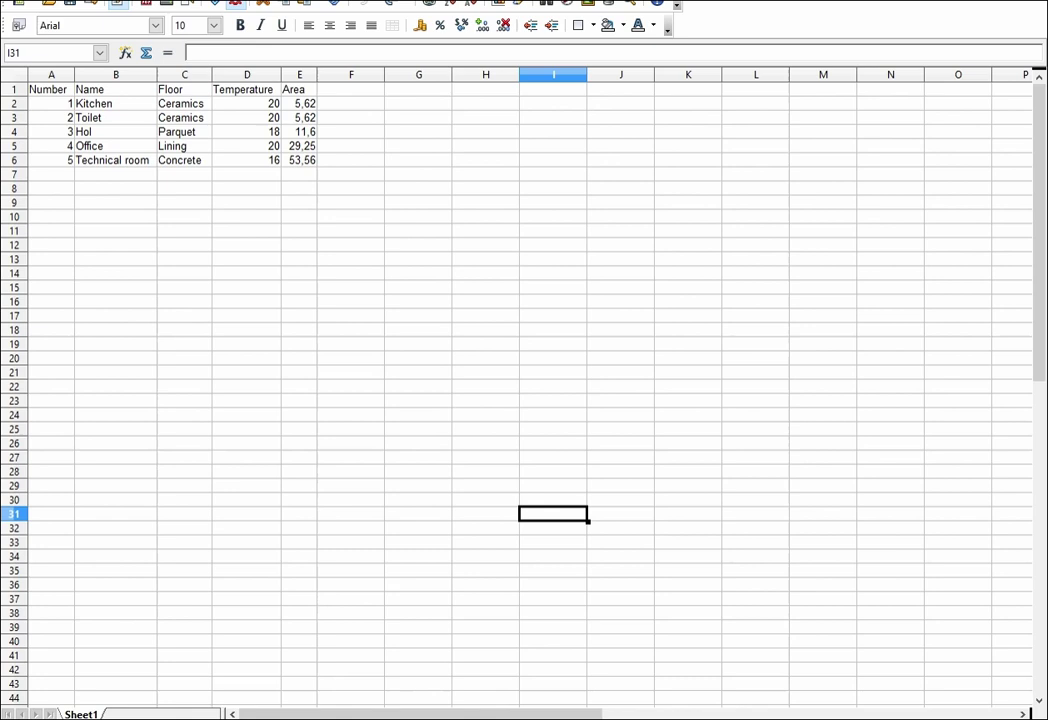
Enter =SUM(E2:E6) in cell E7 so the room areas total 105,65.
click(303, 176)
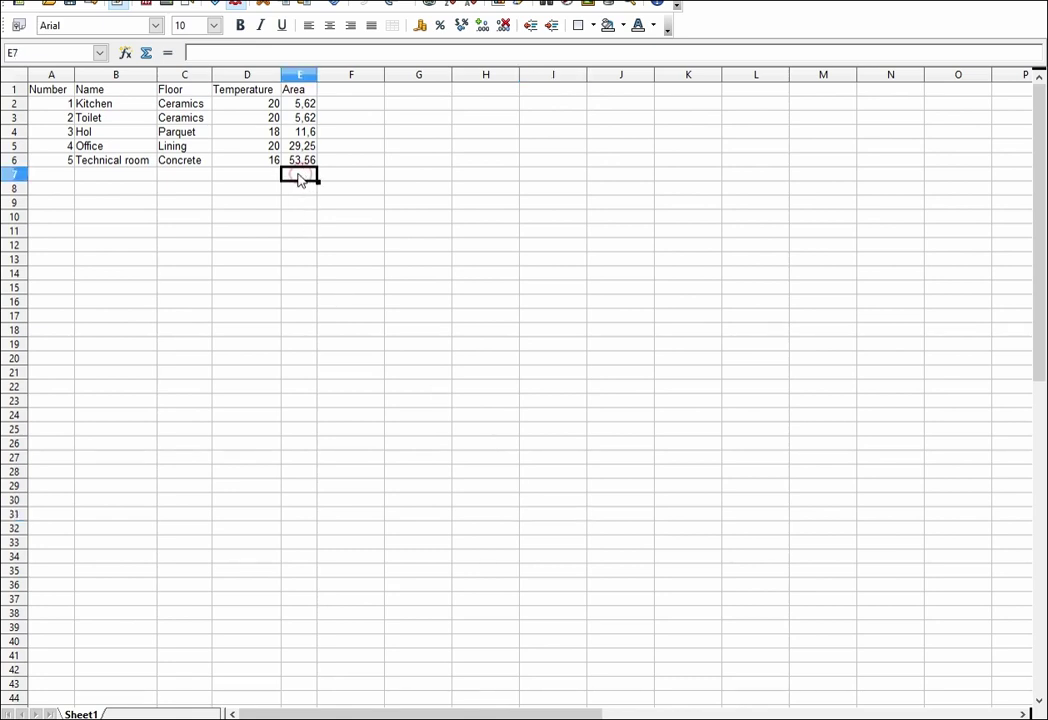
click(146, 52)
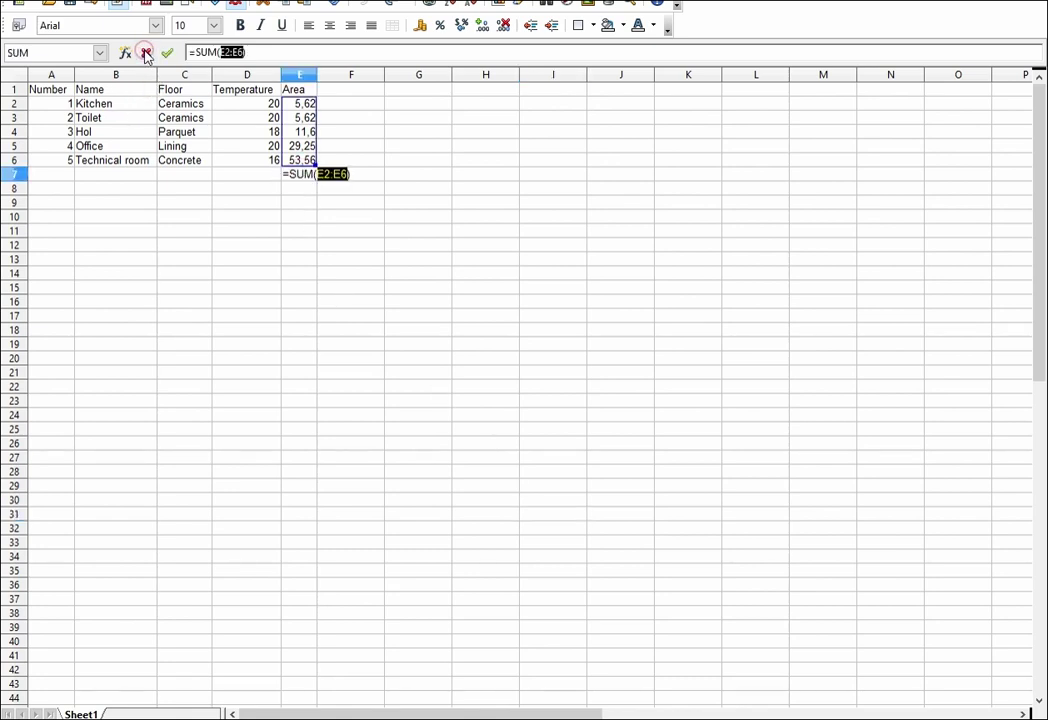
key(Return)
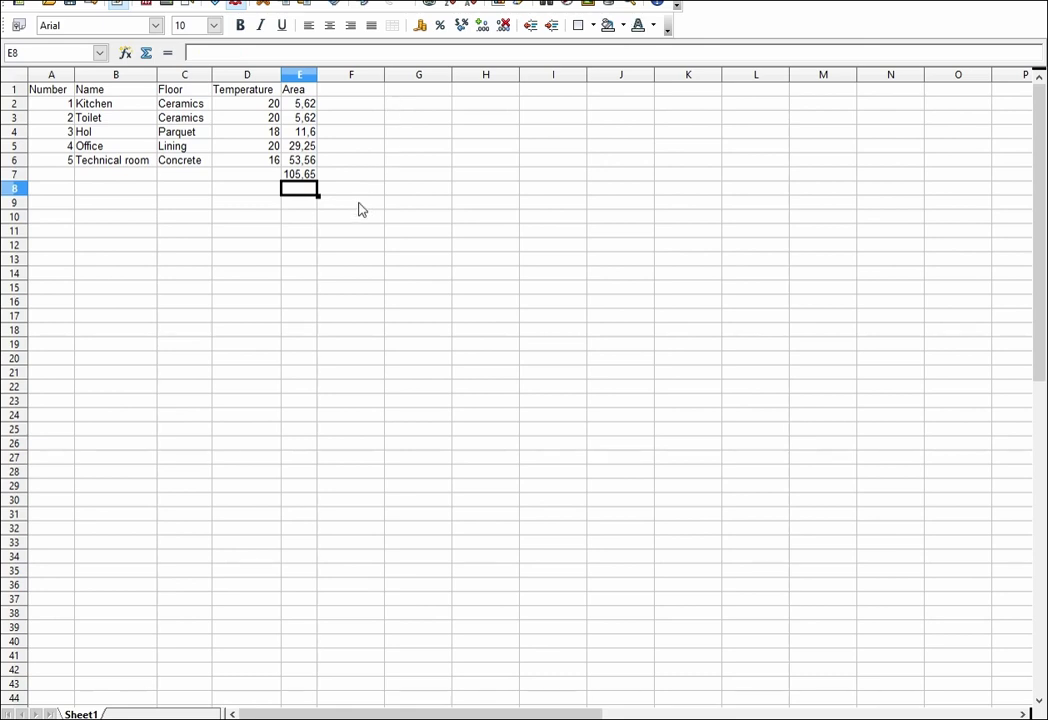
key(Up)
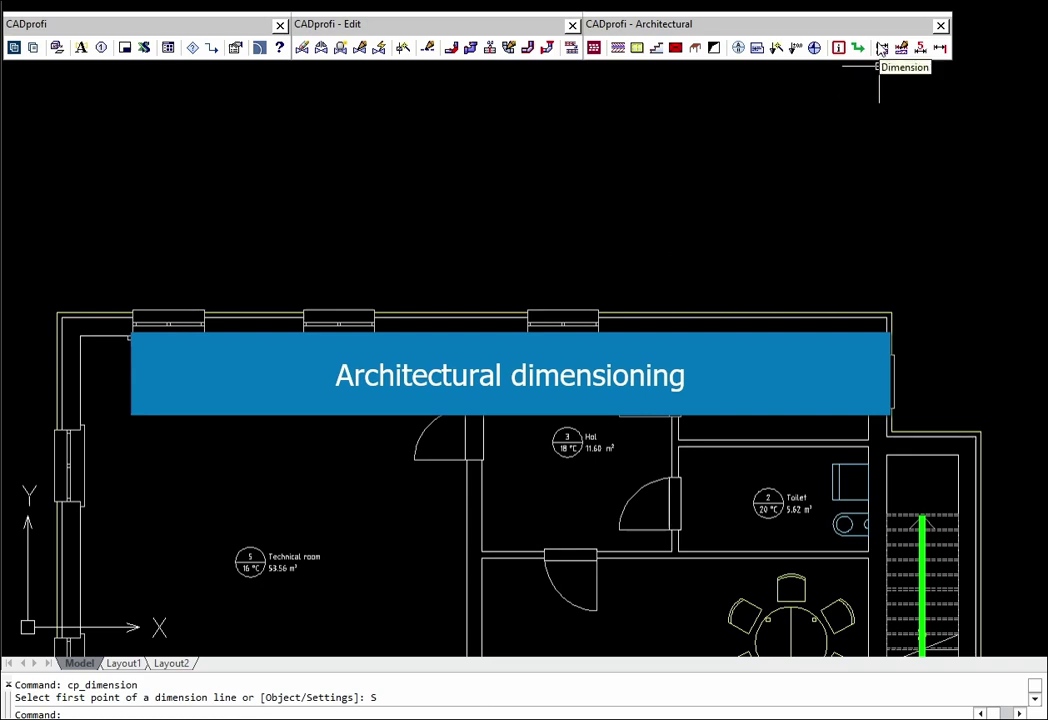
Dimension the top wall corner to corner as 1400, plus a 150 segment to the outer corner.
click(879, 49)
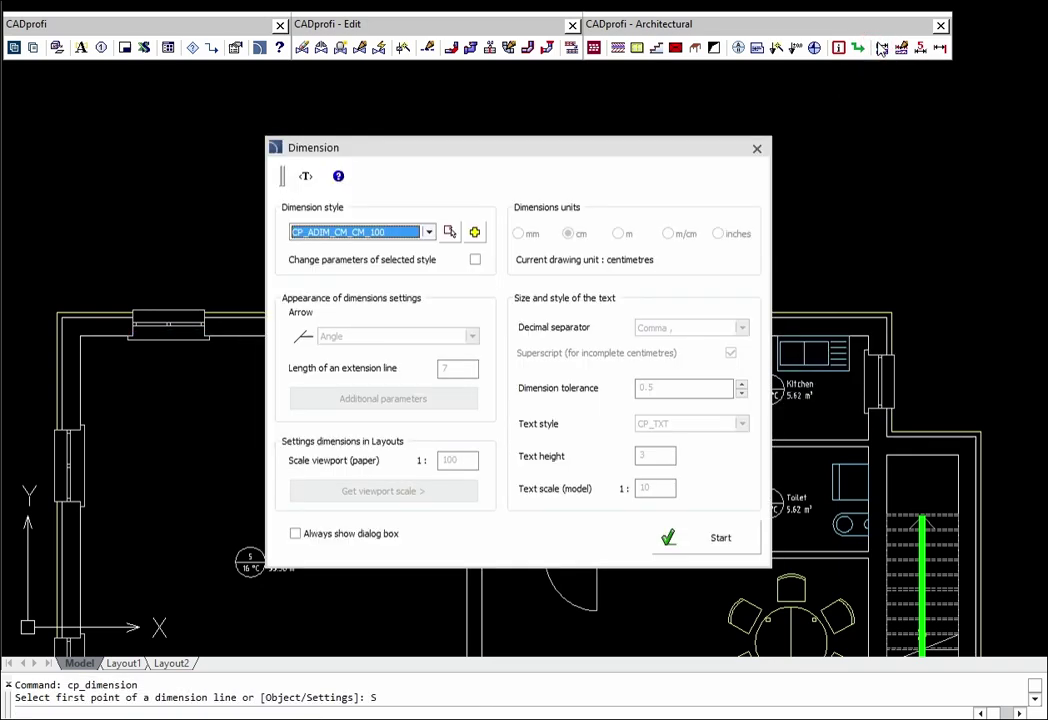
click(699, 549)
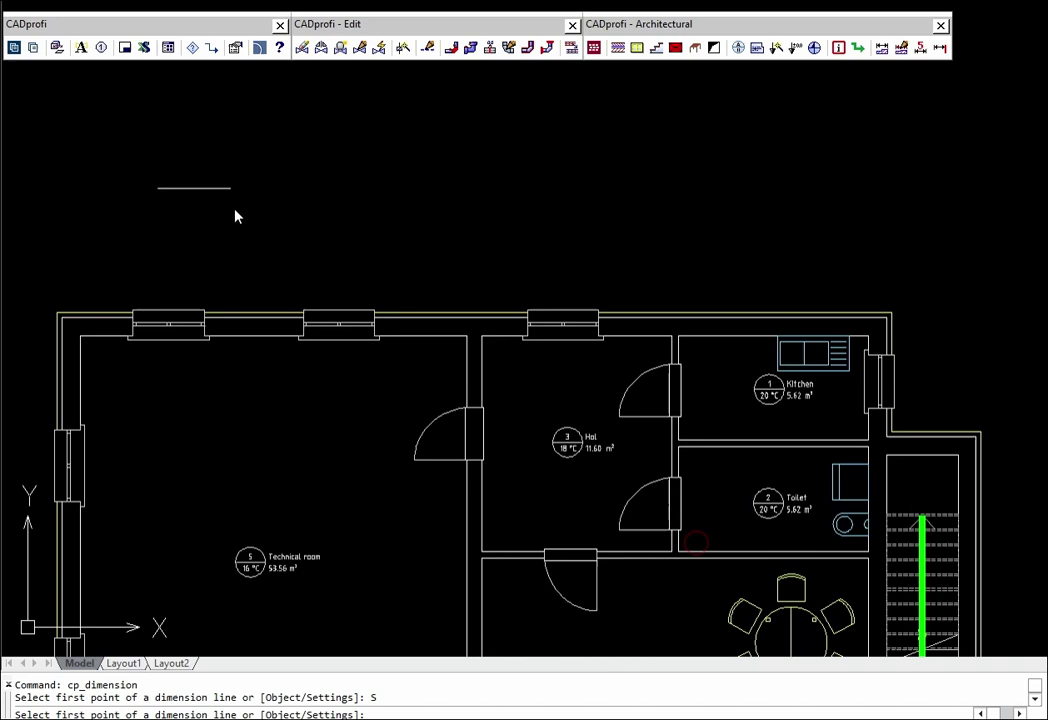
click(64, 134)
click(370, 136)
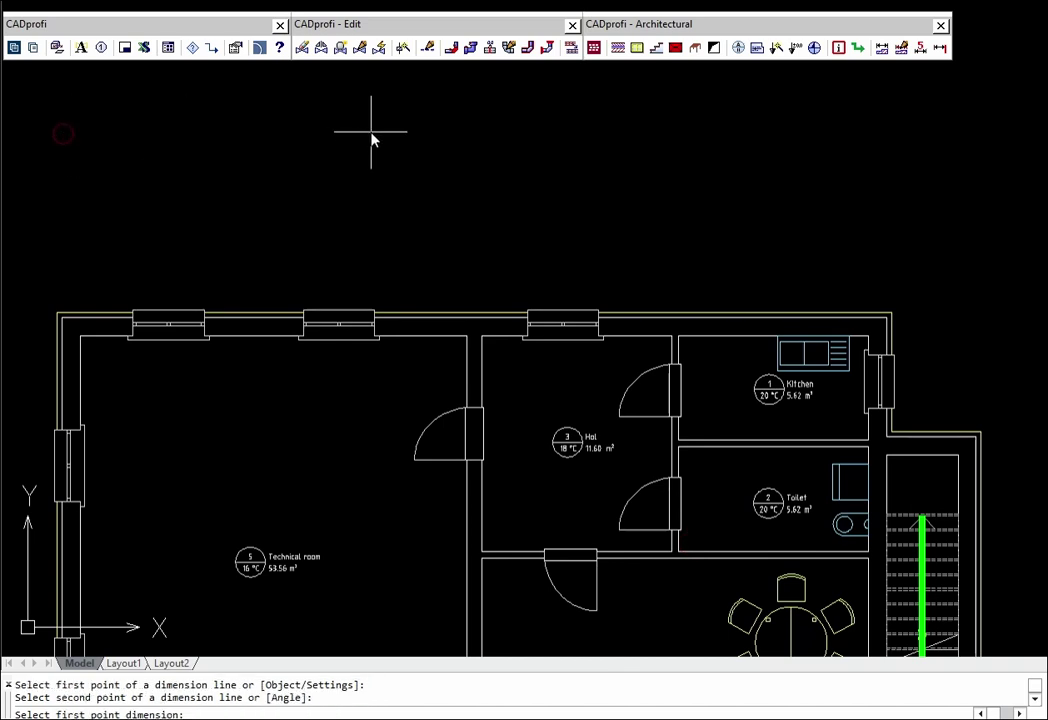
click(55, 312)
click(891, 314)
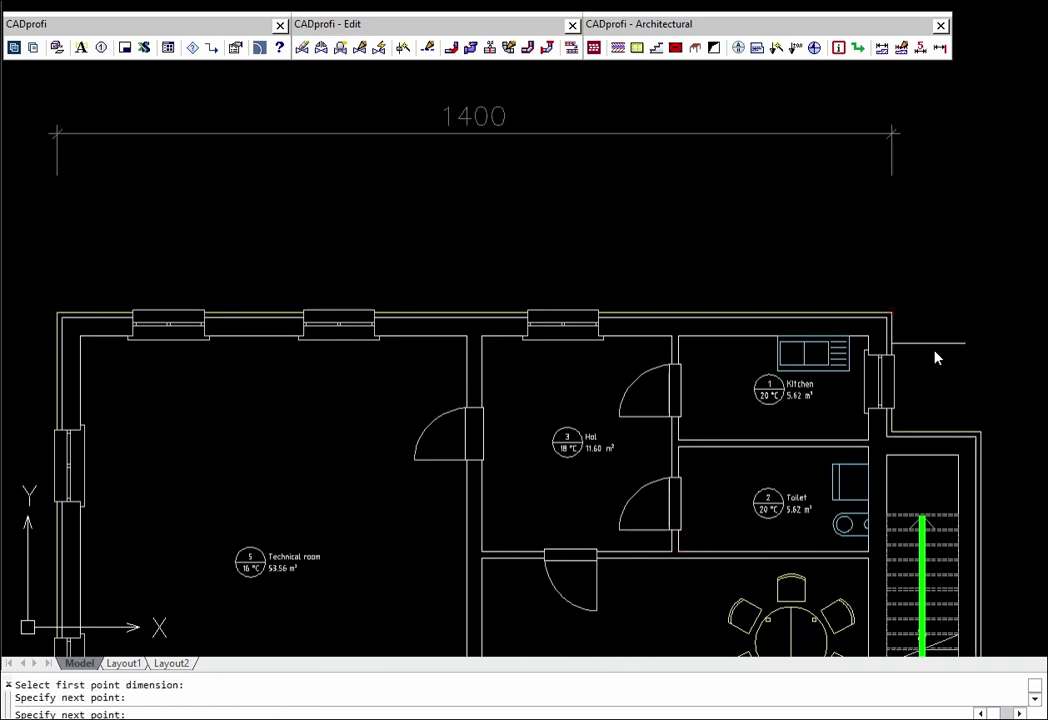
click(981, 434)
key(Escape)
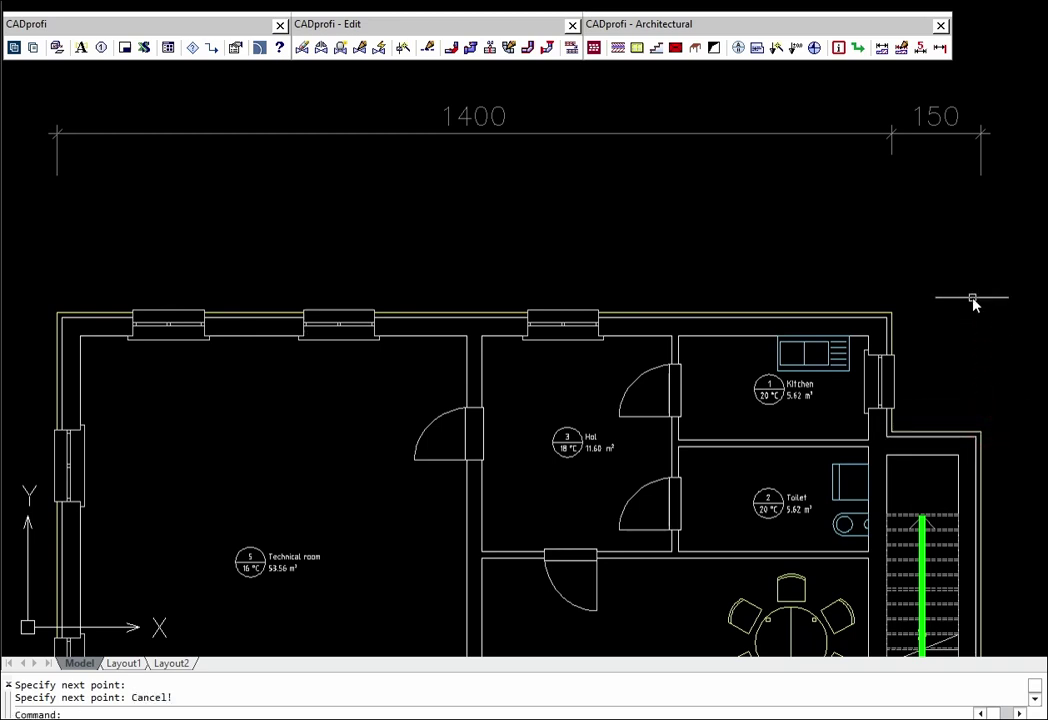
Chain-dimension the top wall's corners and window edges: 127, 120, 165⁵, 120, 256⁵, 120, 491, 150.
click(884, 49)
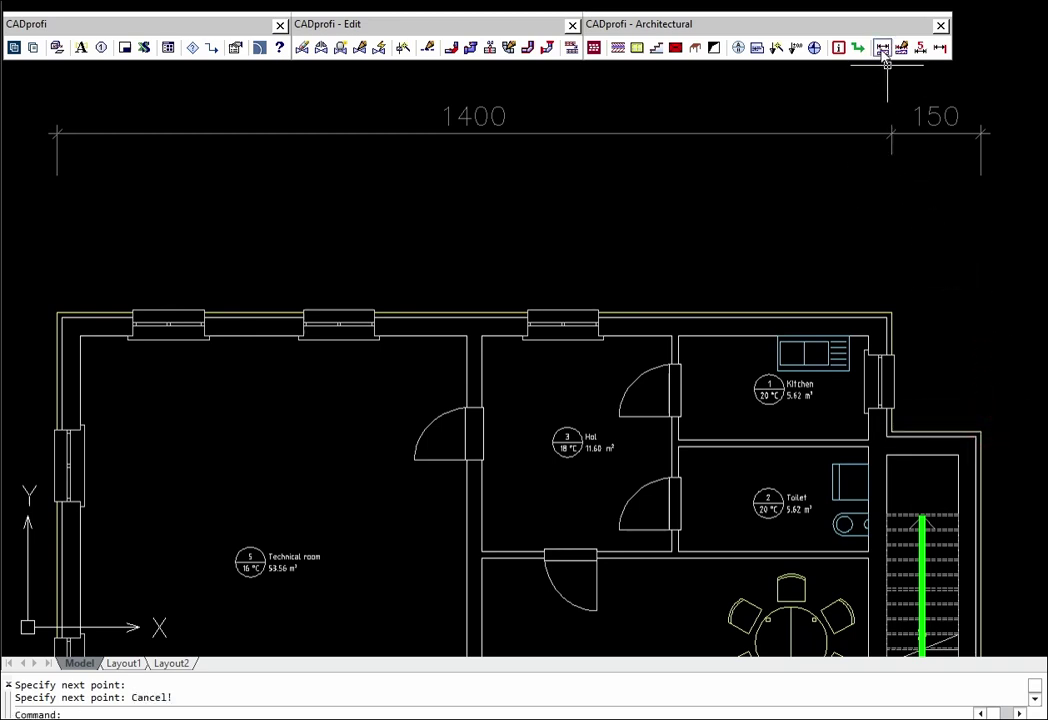
click(56, 174)
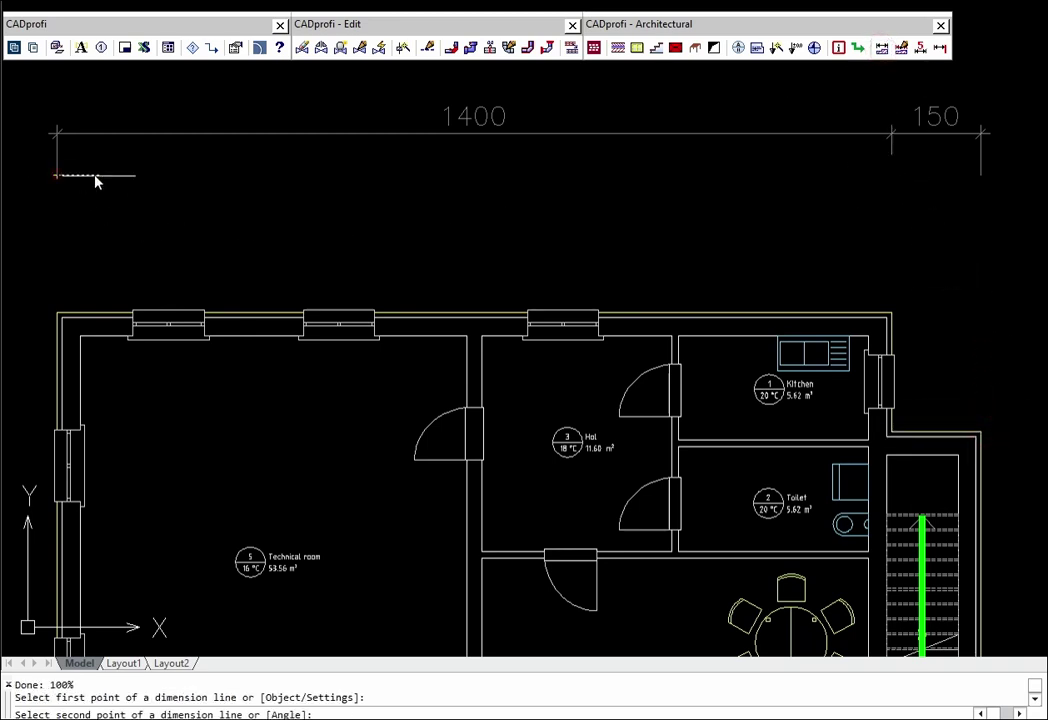
click(189, 178)
click(58, 314)
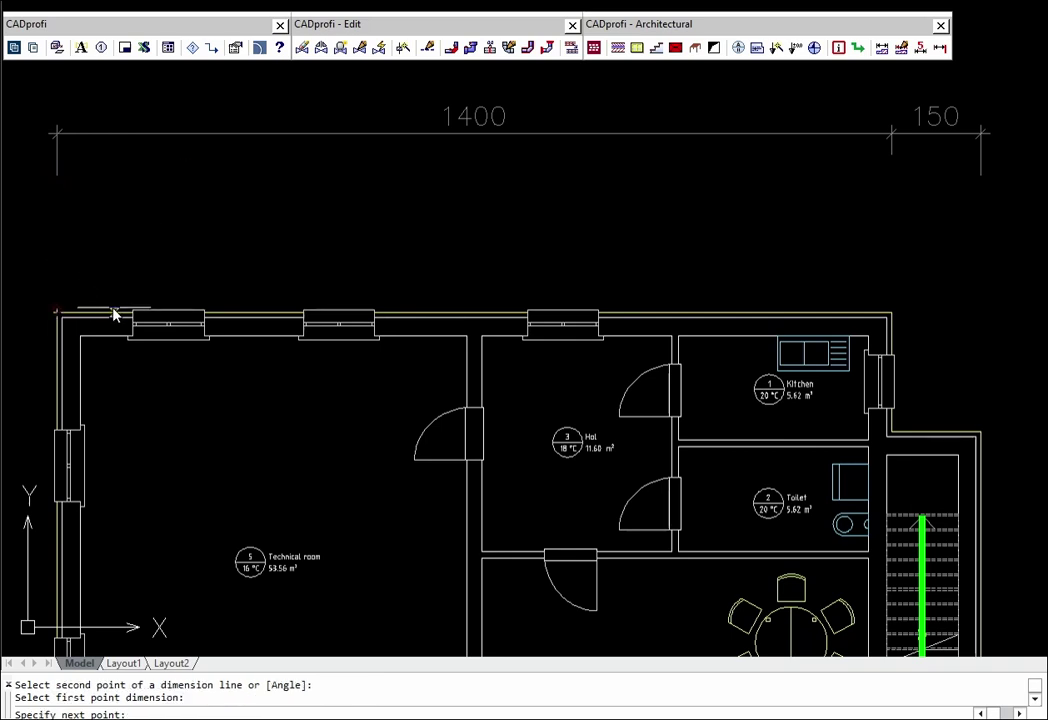
click(133, 314)
click(205, 314)
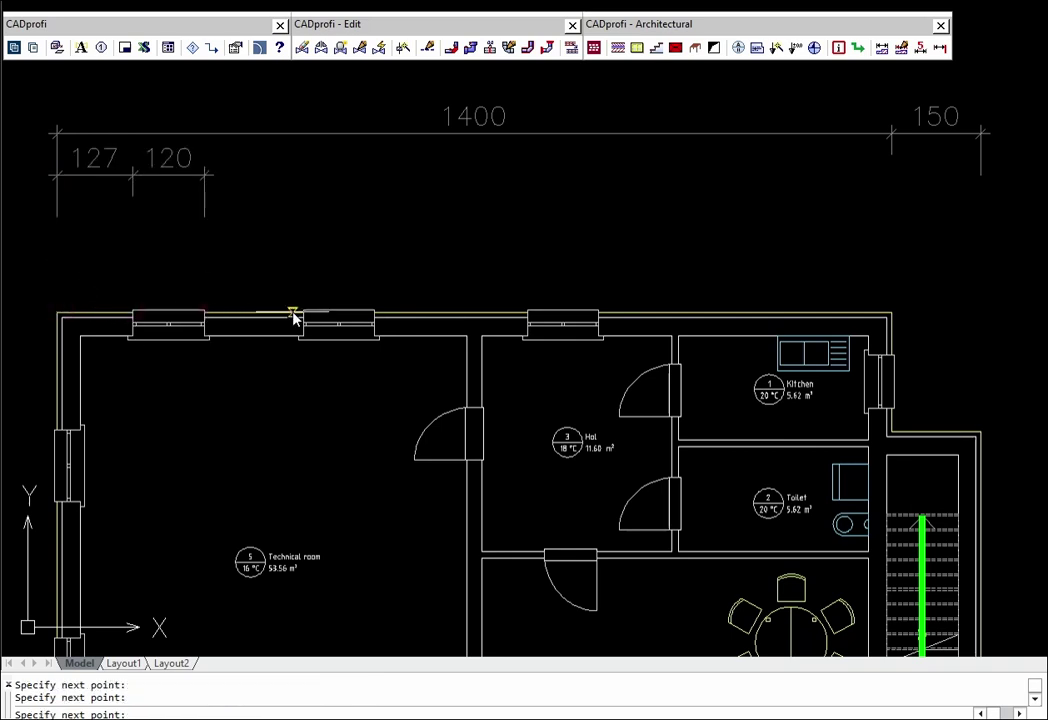
click(304, 314)
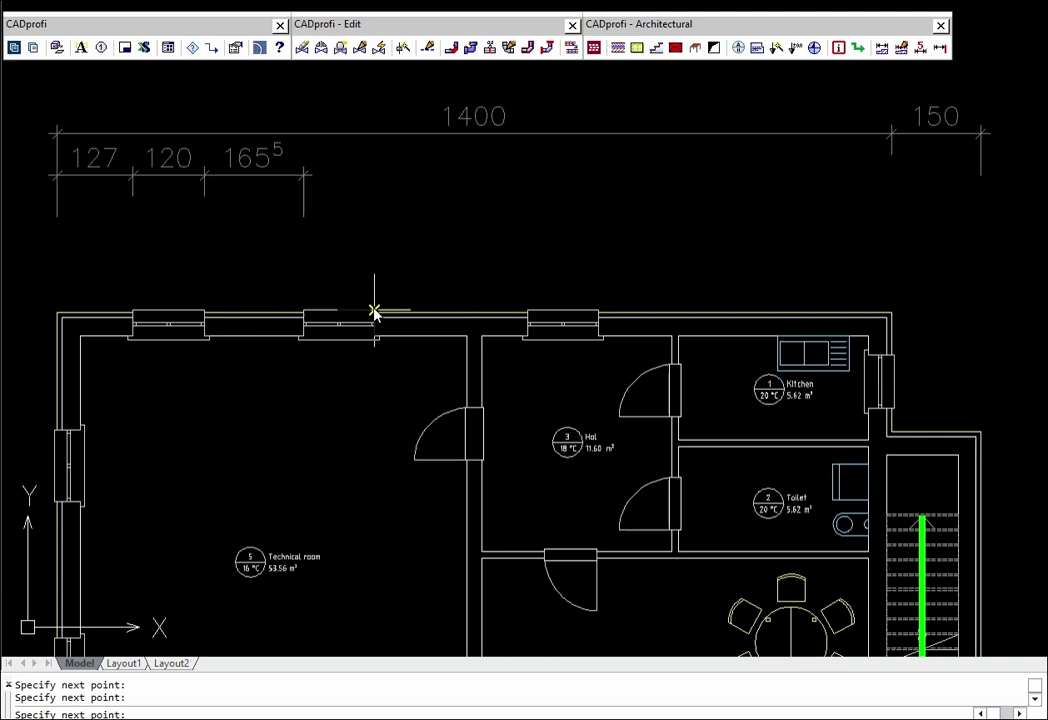
click(375, 314)
click(527, 314)
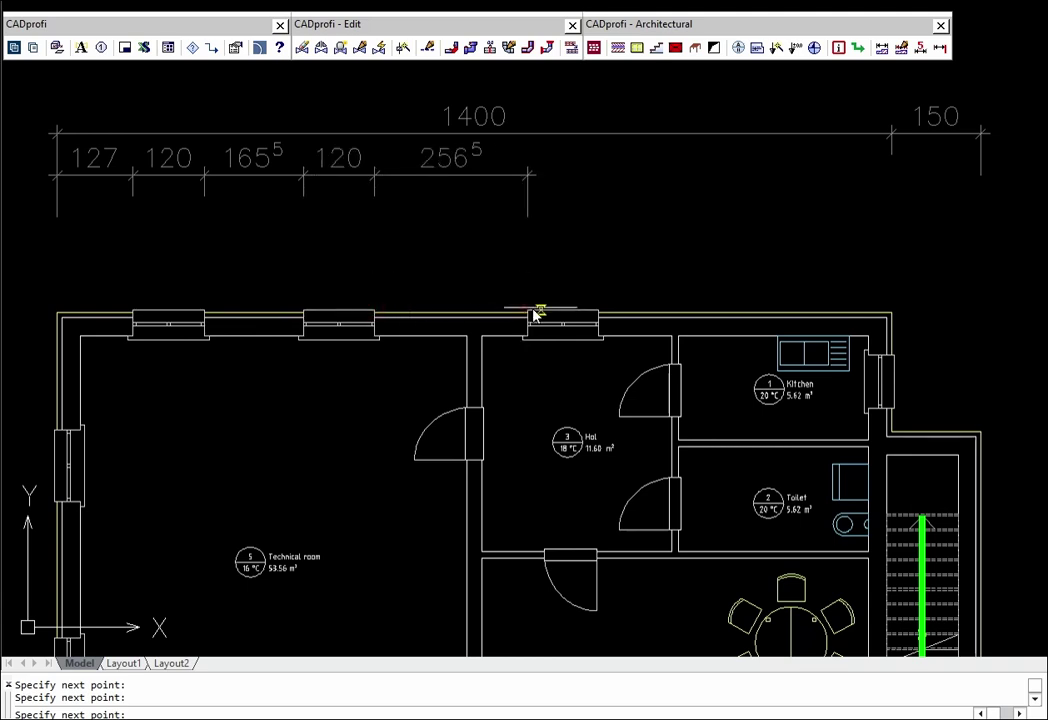
click(598, 314)
click(891, 314)
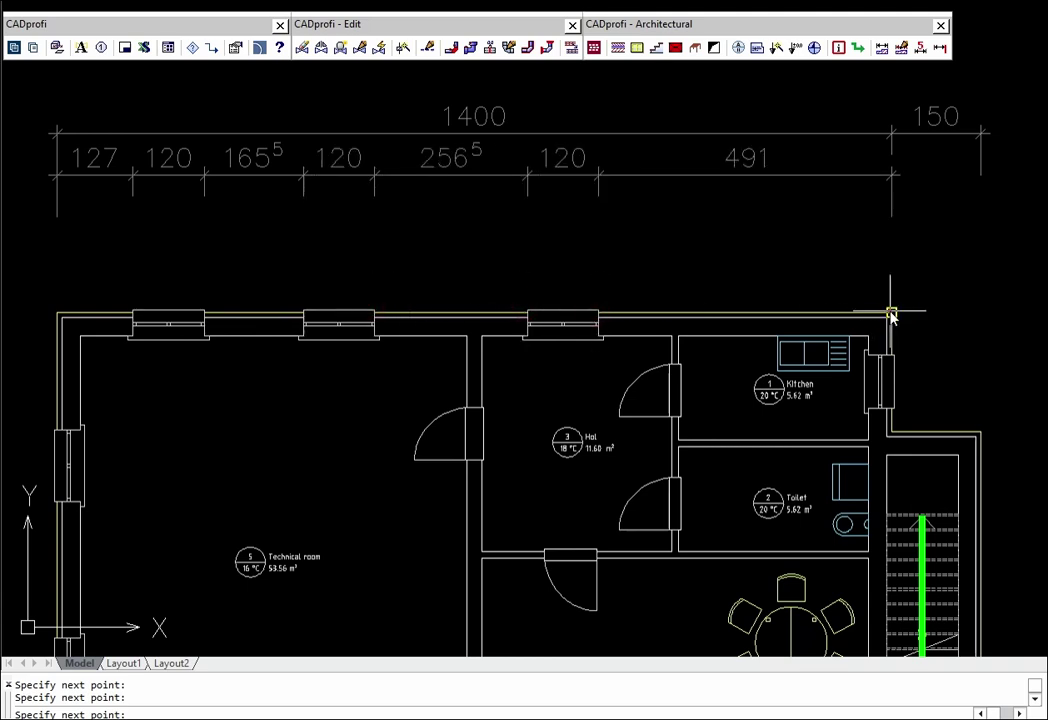
click(980, 432)
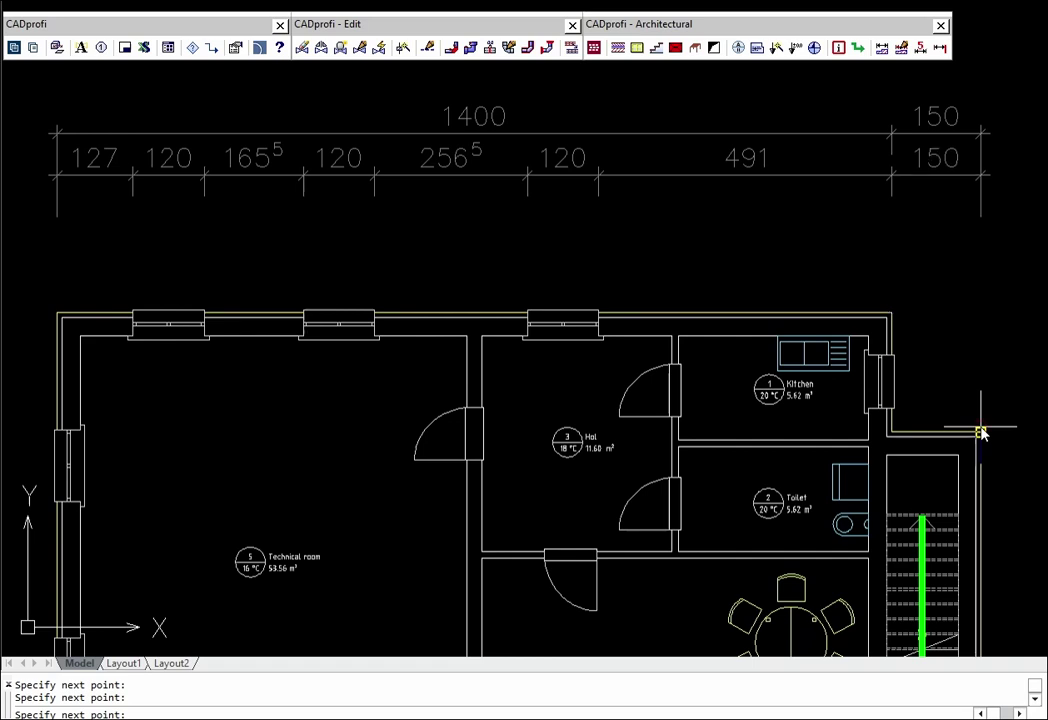
key(Escape)
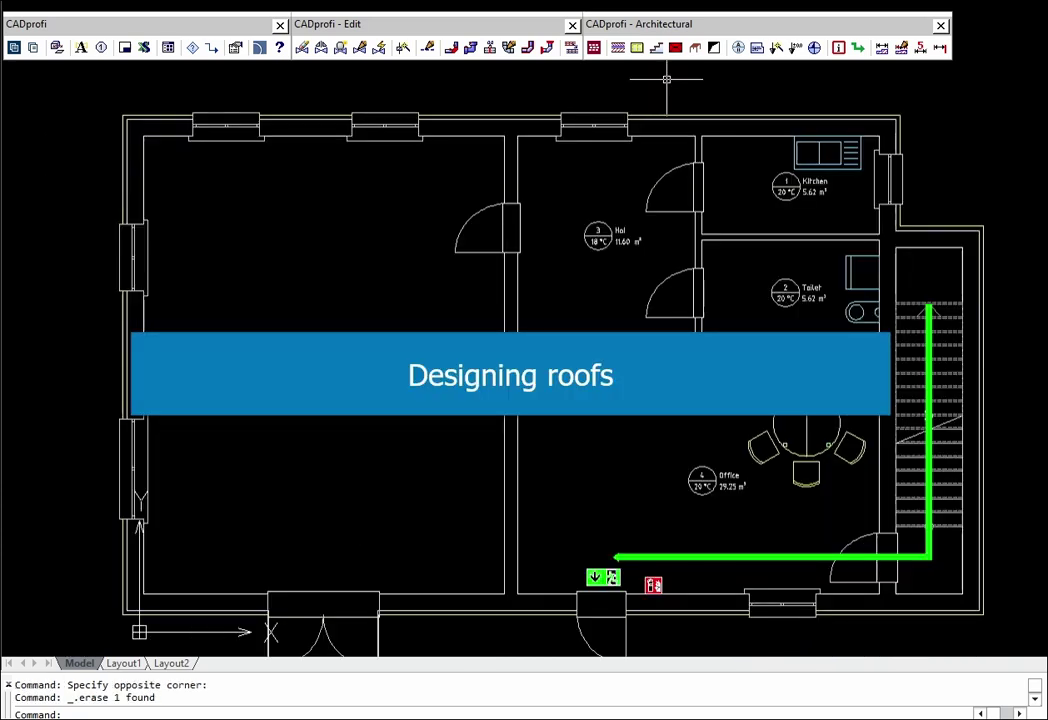
Insert a 900 by 1550 ridge roof with 30 overhang at the plan's bottom-left corner.
click(675, 48)
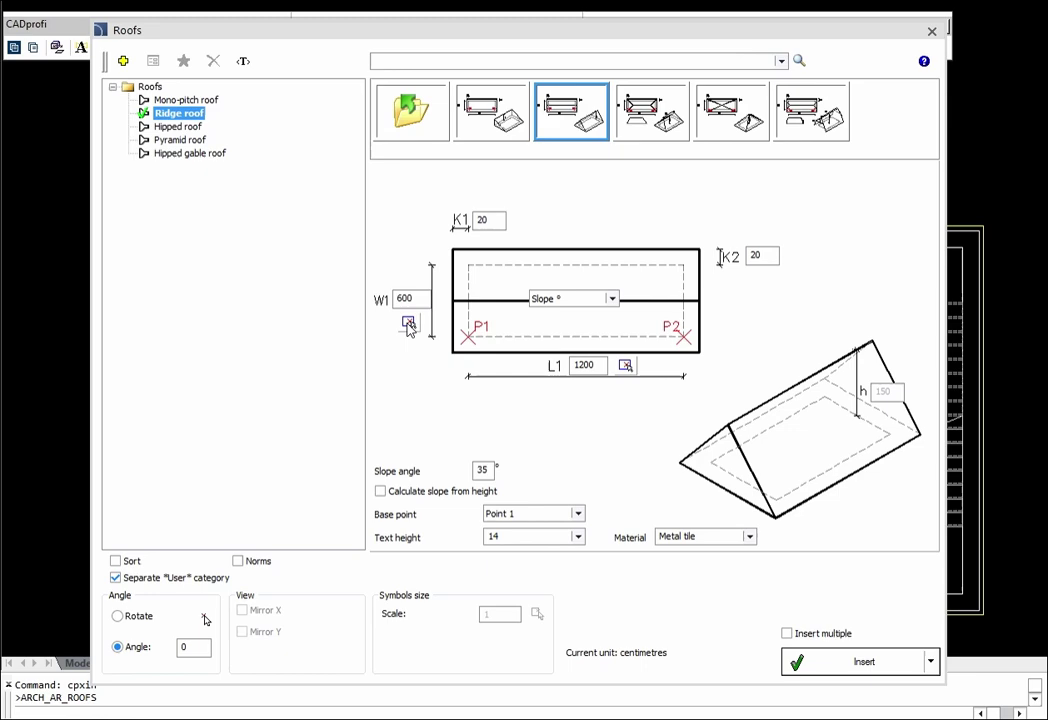
click(408, 324)
click(121, 115)
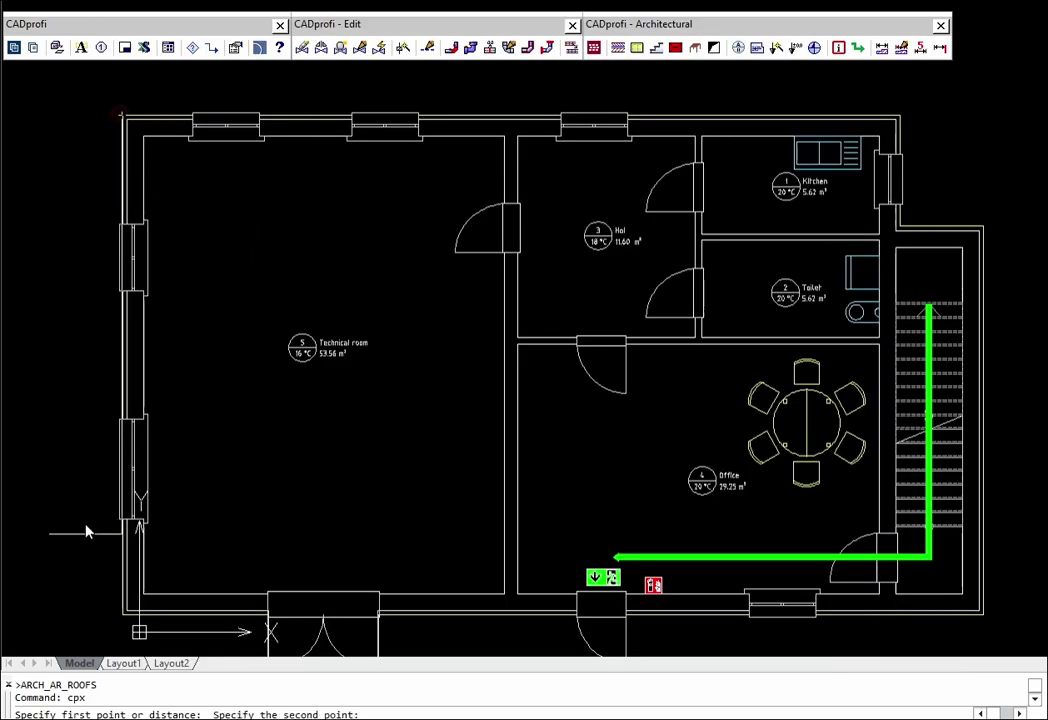
click(123, 613)
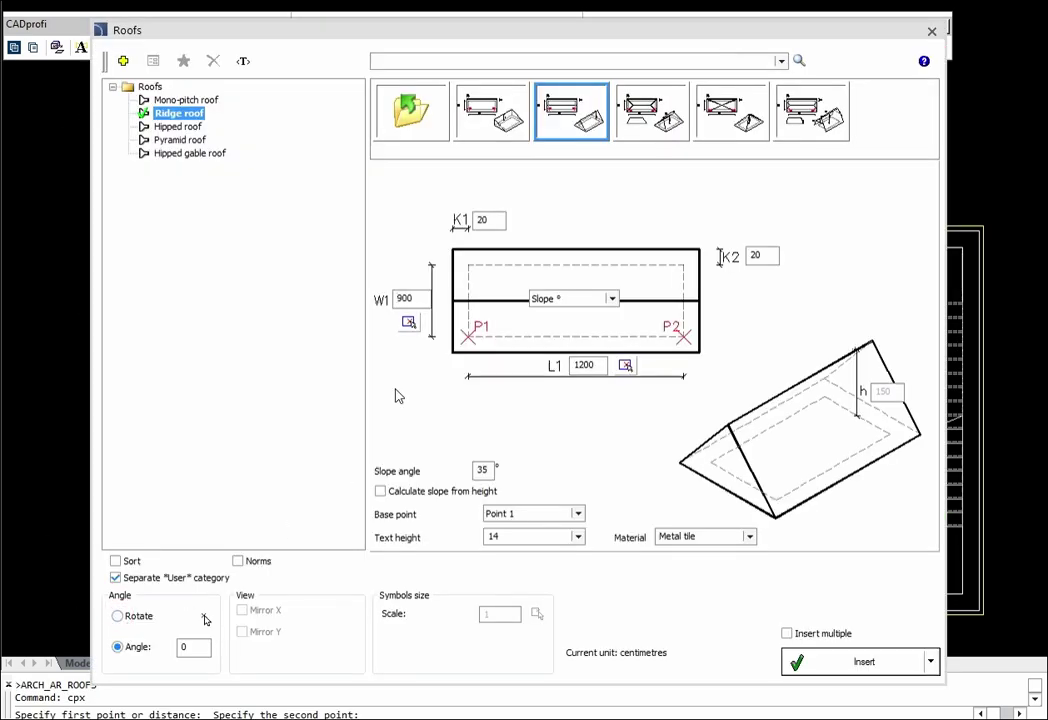
click(626, 365)
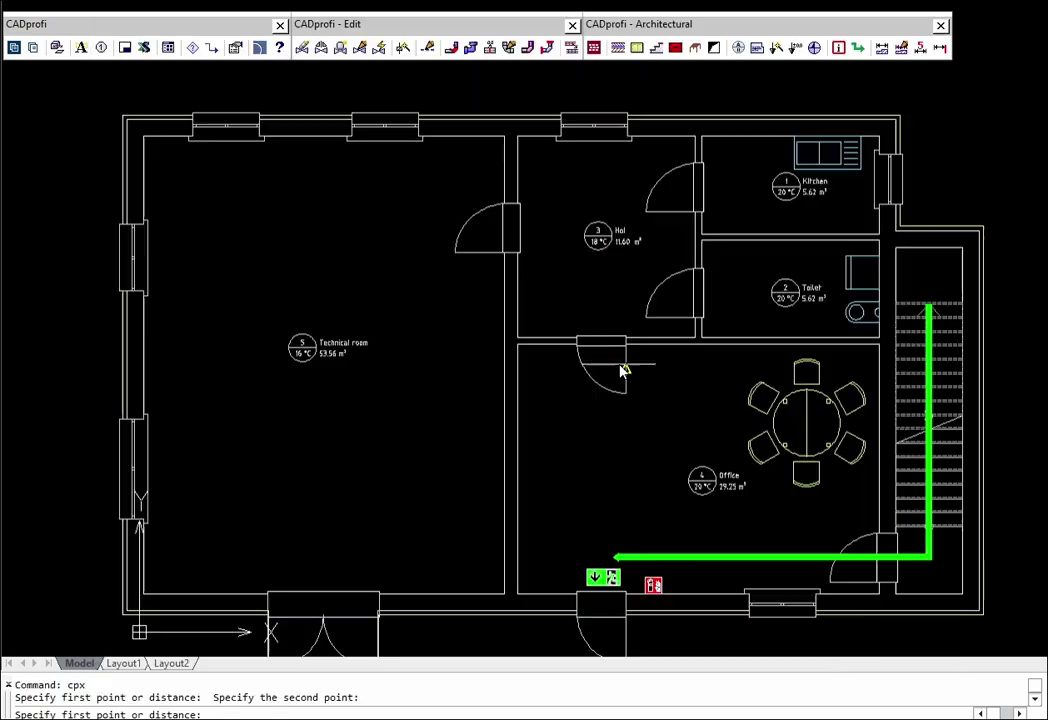
click(122, 613)
click(983, 613)
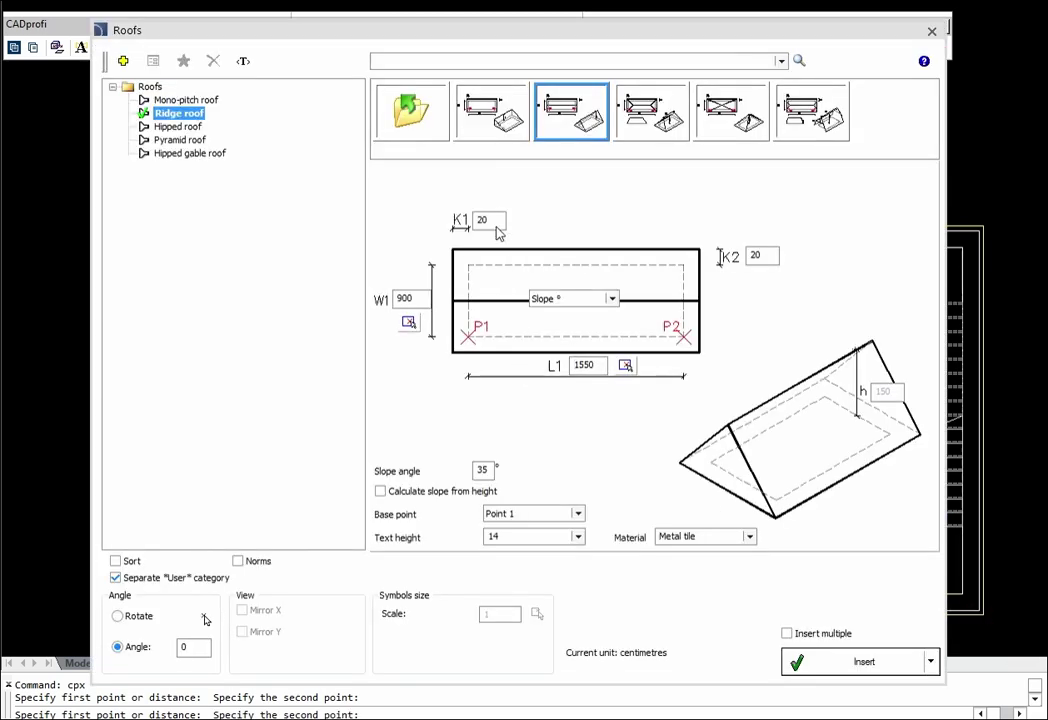
text(30)
click(837, 663)
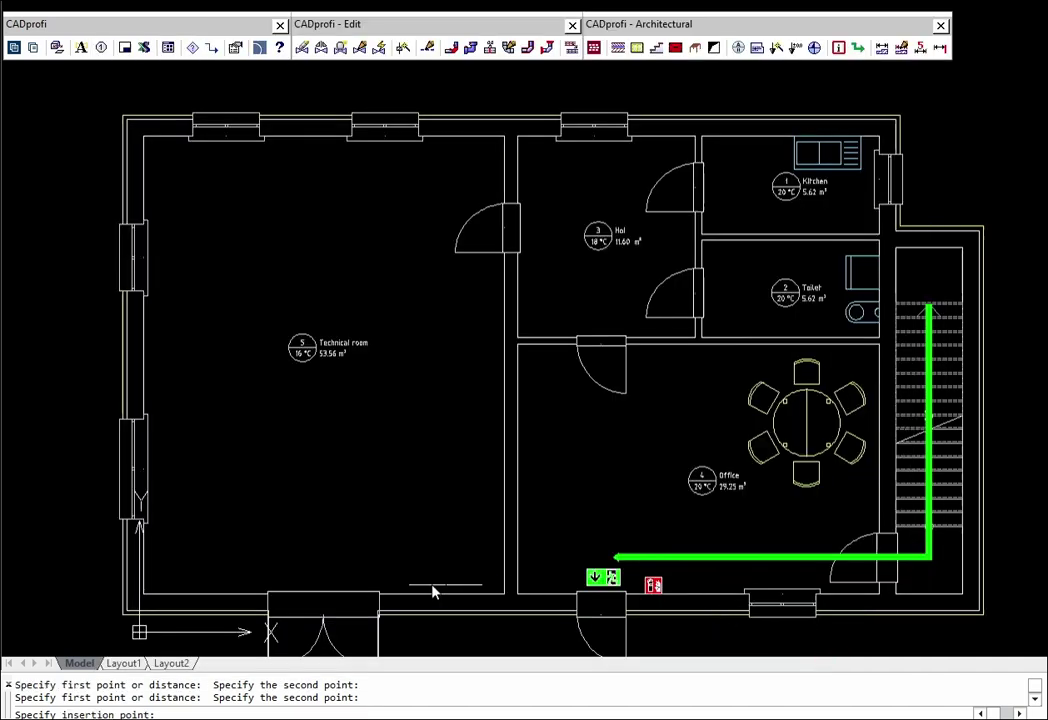
click(121, 617)
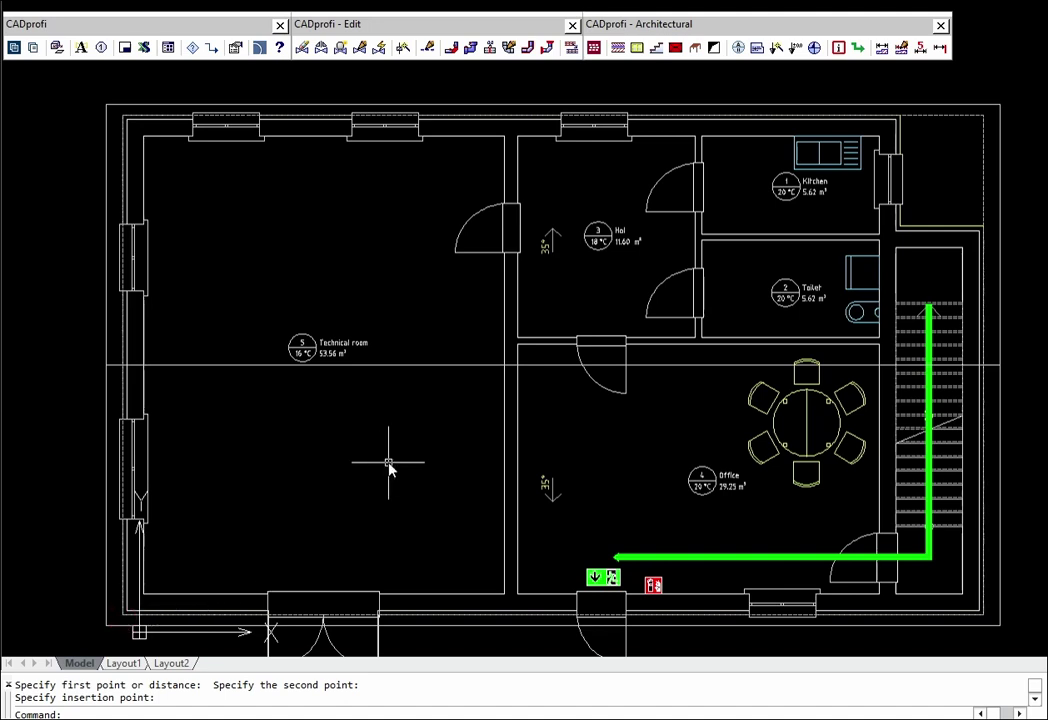
Edit the existing ridge roof so its slope becomes 45° and apply the change.
click(358, 47)
click(332, 106)
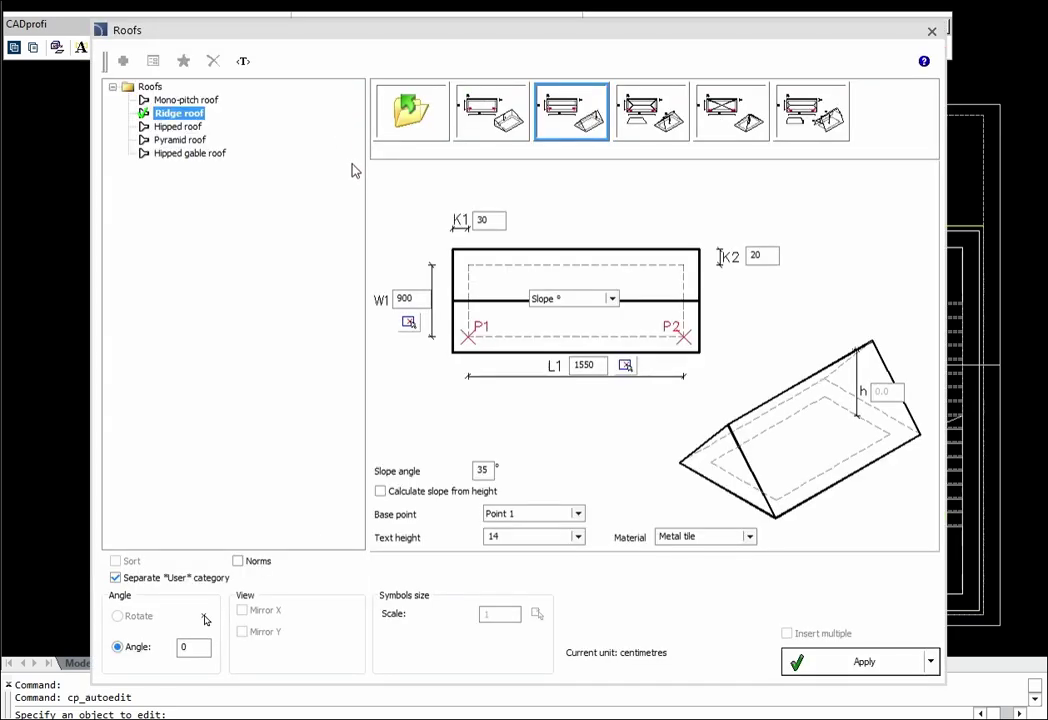
drag(503, 220, 459, 220)
text(4)
click(834, 664)
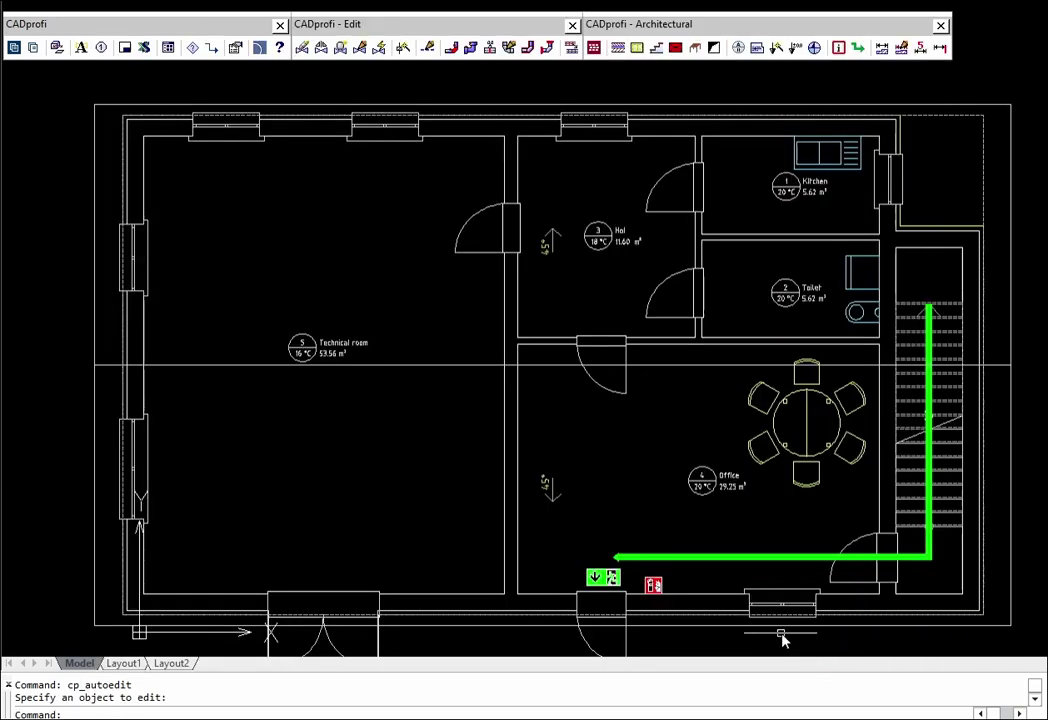